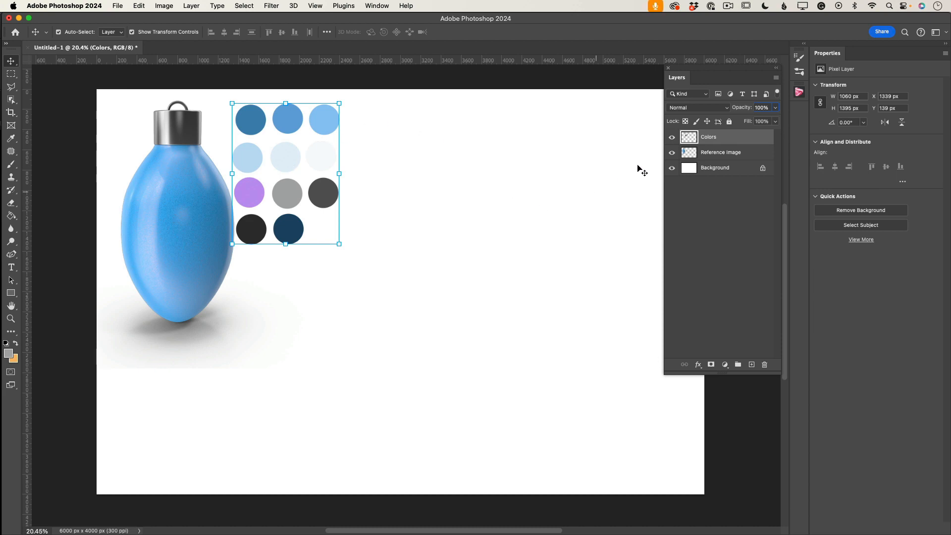
- Toggle the visibility of the Colors and Reference Image layers to review each one, leaving both shown
left_click(672, 138)
left_click(672, 153)
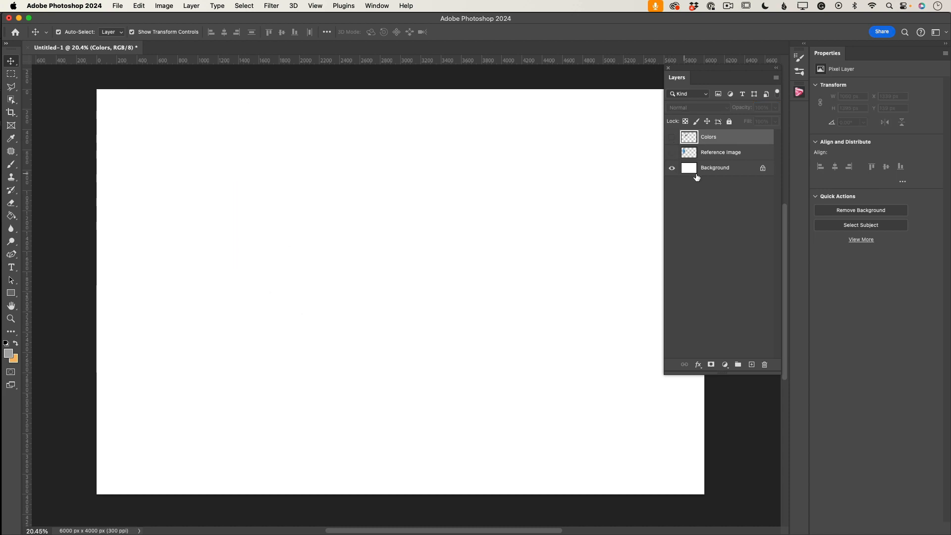
left_click(671, 154)
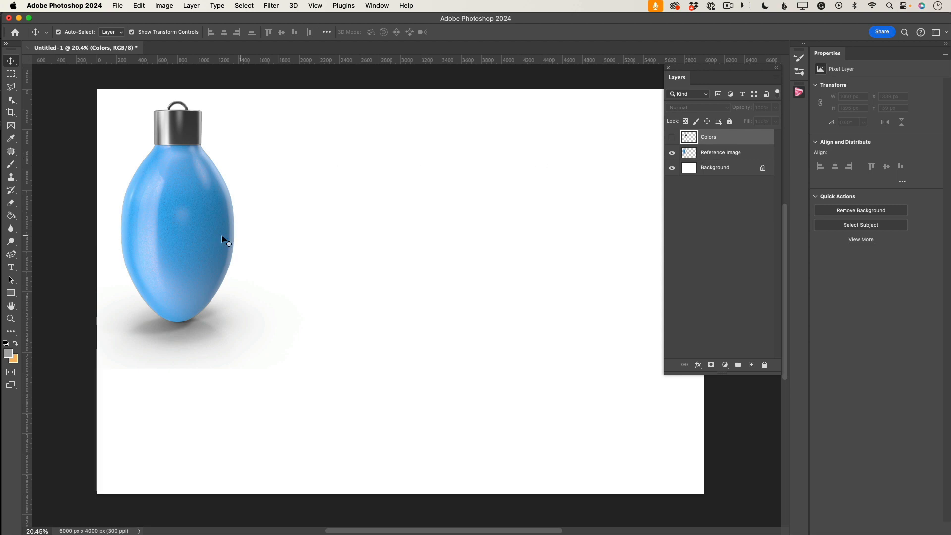
left_click(672, 138)
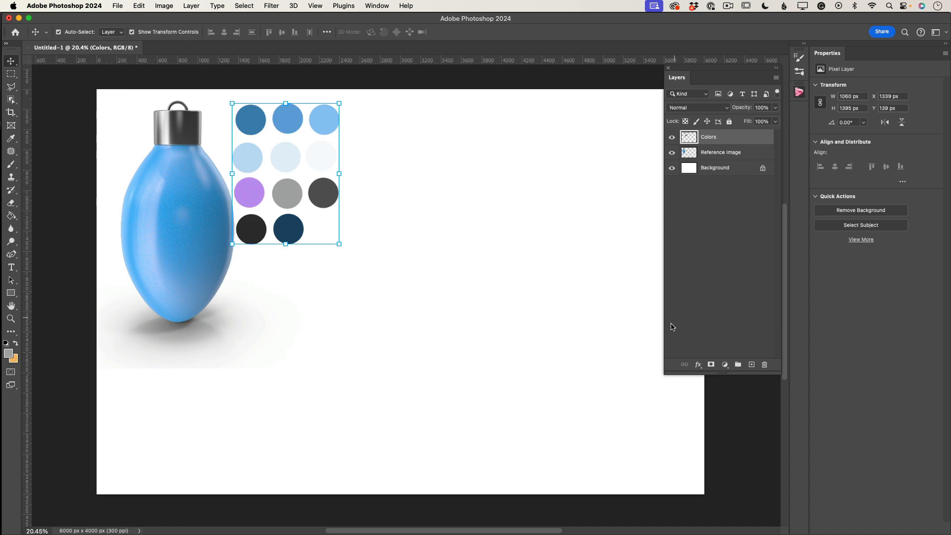
- On a new layer, draw an ellipse about 1091 × 1867 px beside the reference, filled with the sampled light blue swatch color
left_click(751, 365)
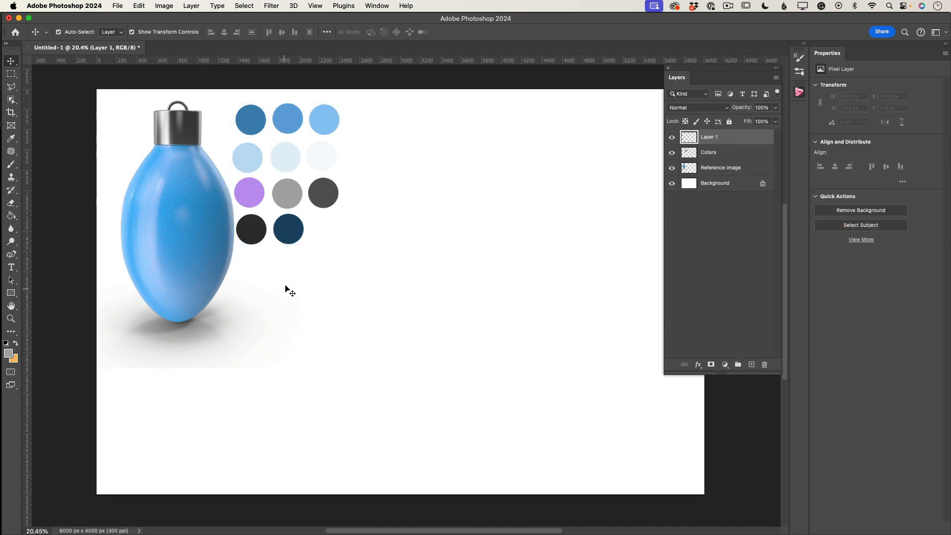
left_click(12, 141)
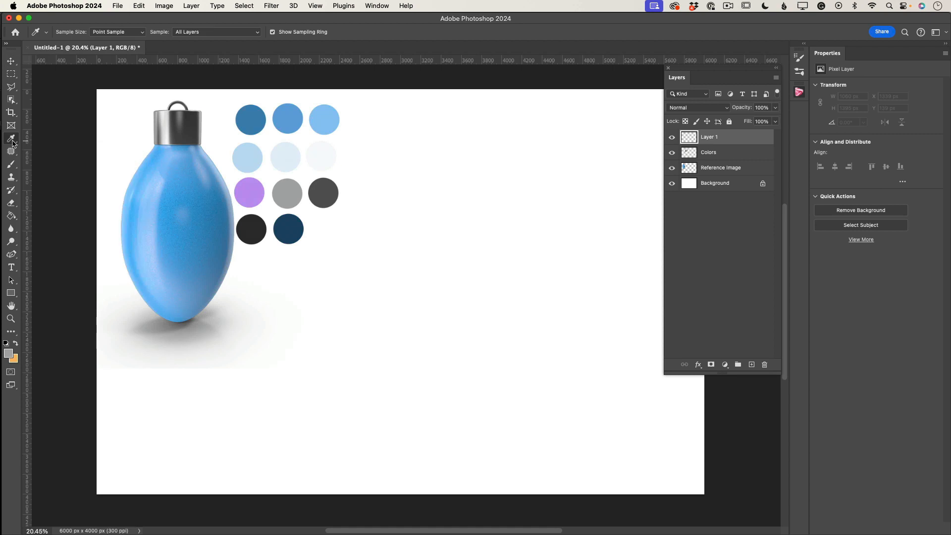
left_click(325, 118)
left_click(11, 292)
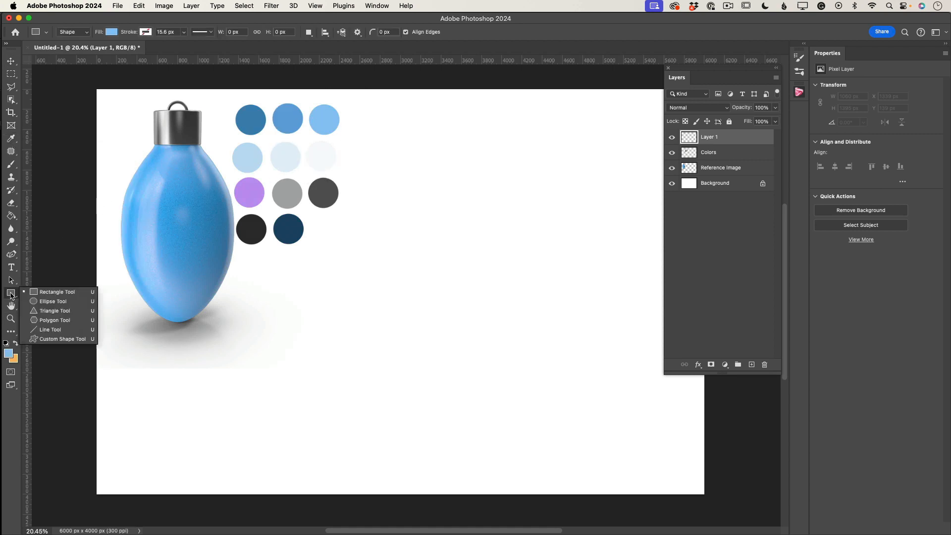
left_click(53, 301)
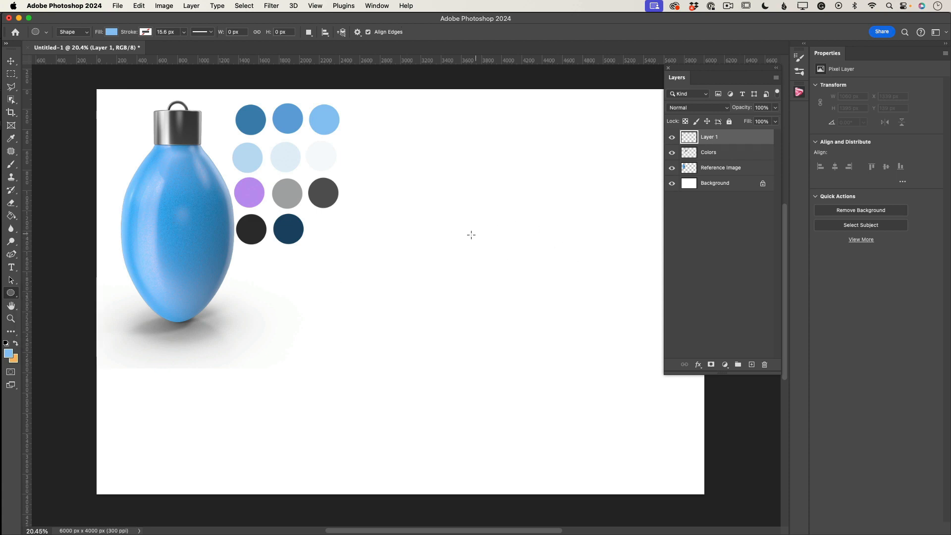
left_click_drag(442, 229, 554, 418)
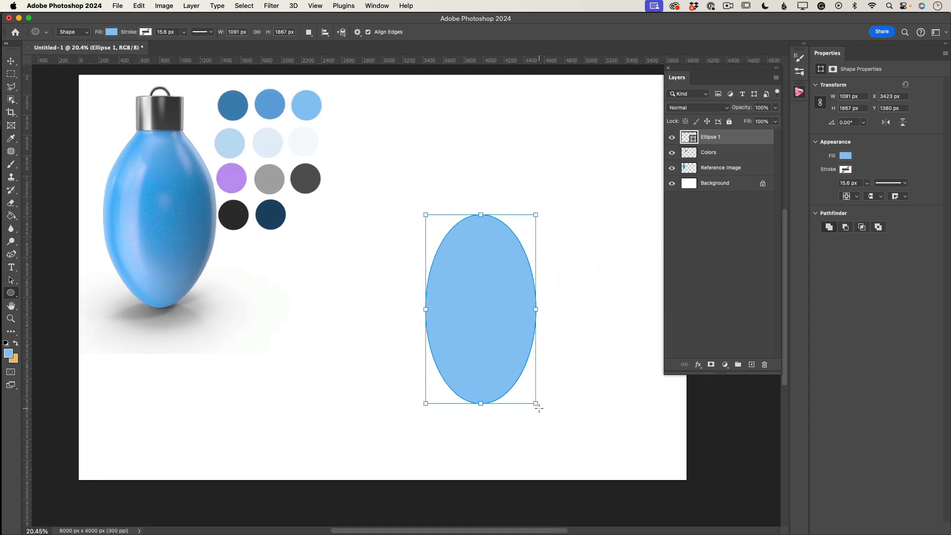
- Pull the ellipse's bottom anchor point down with the Curvature Pen, stretching it to about 2124 px tall and converting it to a regular path
scroll(538, 409, "up", 2)
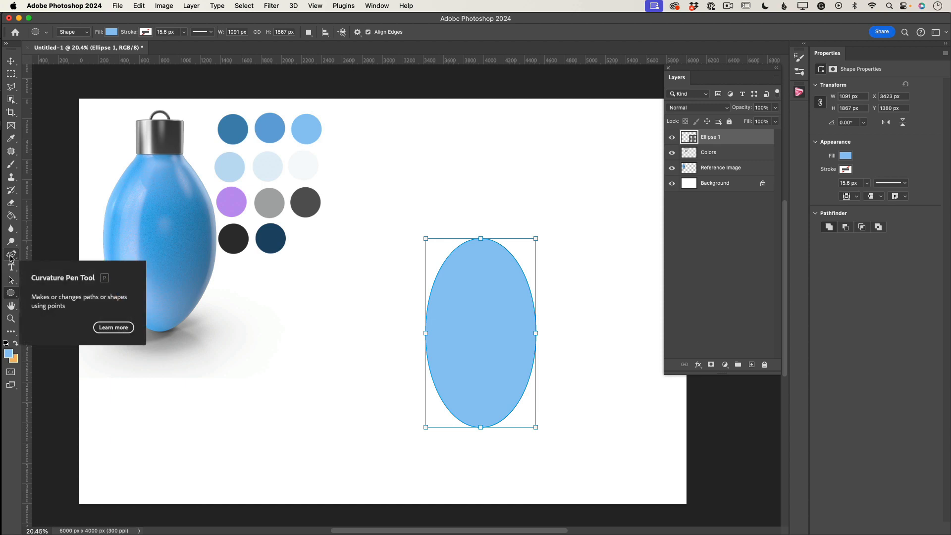
left_click(11, 256)
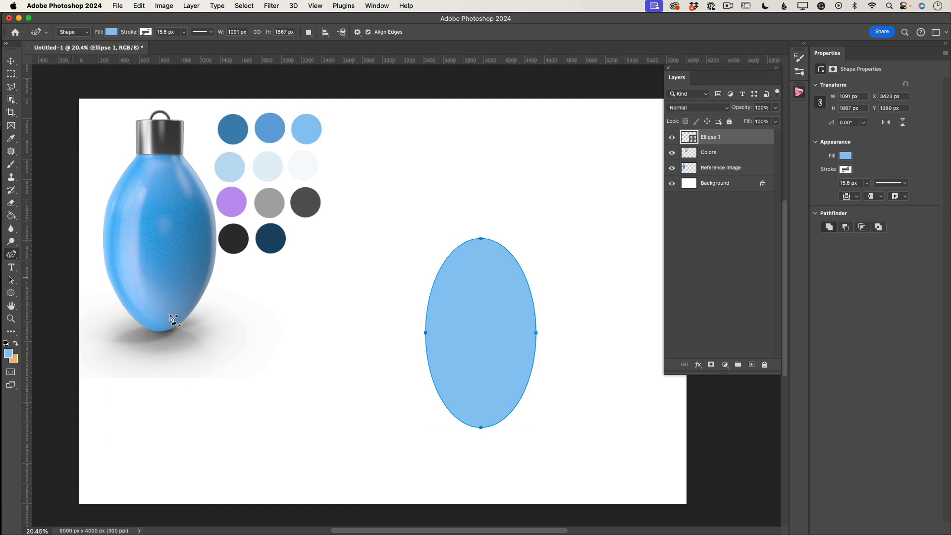
left_click(481, 429)
left_click_drag(481, 430, 484, 453)
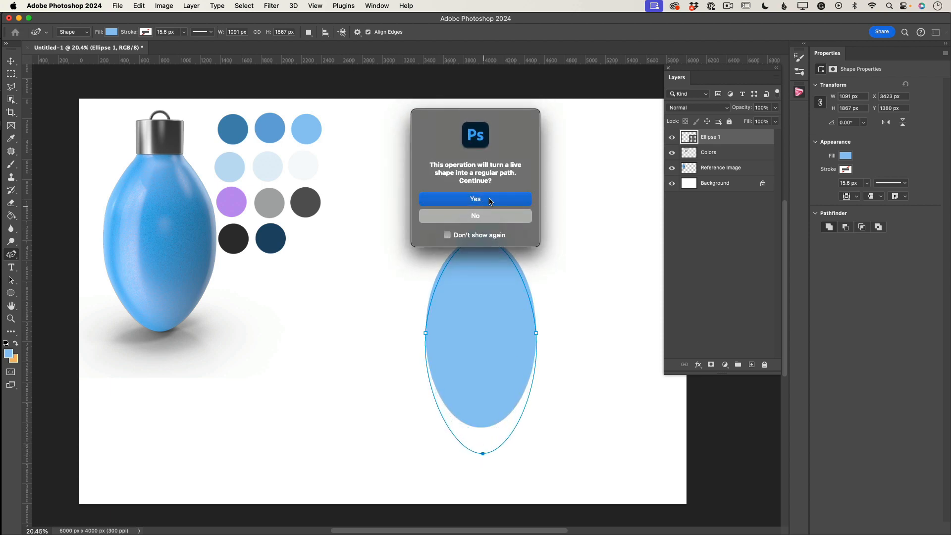
left_click(491, 200)
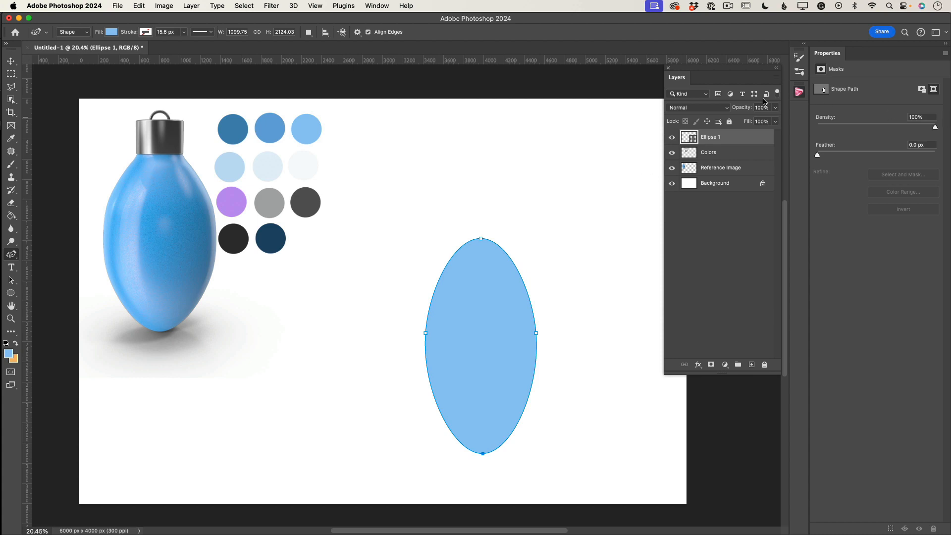
- Rasterize the Ellipse 1 layer and lock its transparent pixels
right_click(730, 139)
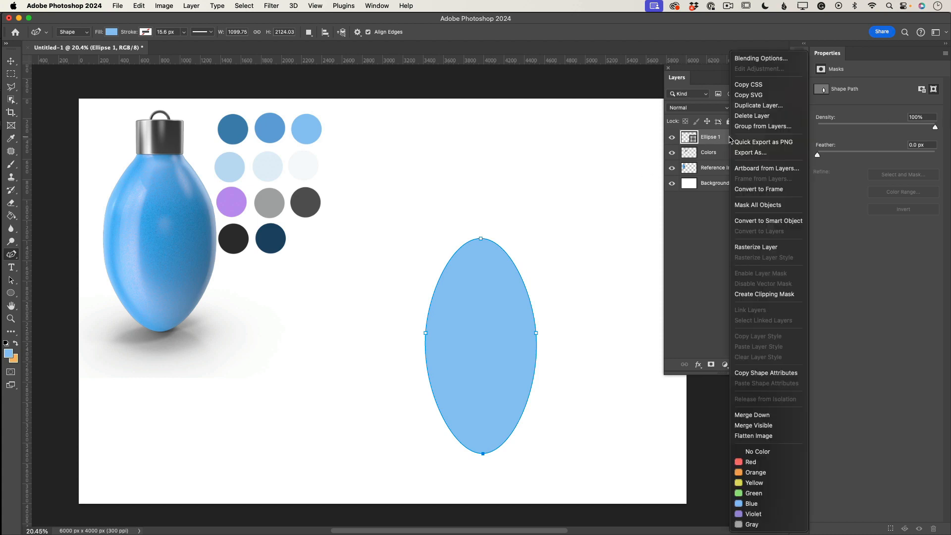
left_click(756, 247)
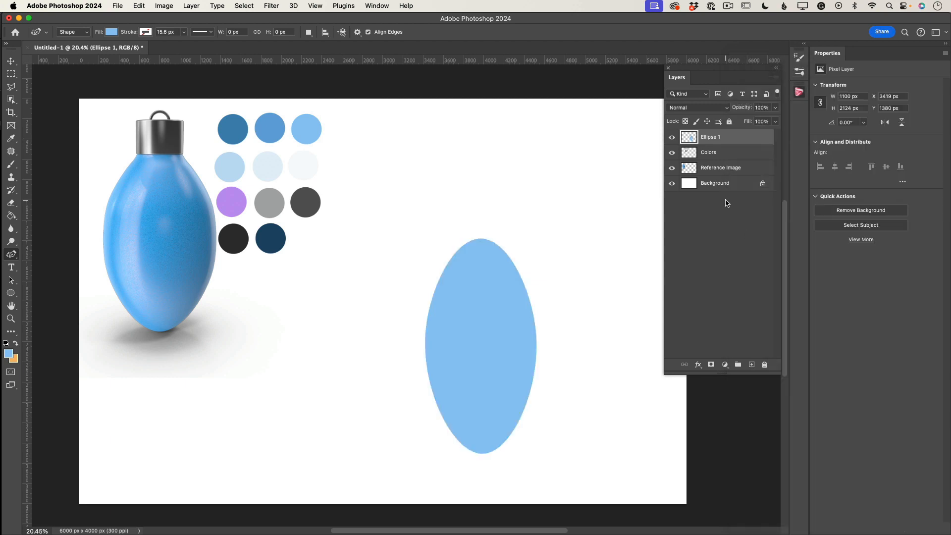
left_click(686, 124)
- Sample the medium gray swatch and draw a rectangle about 550 × 474 px over the top of the blue bulb
left_click(12, 141)
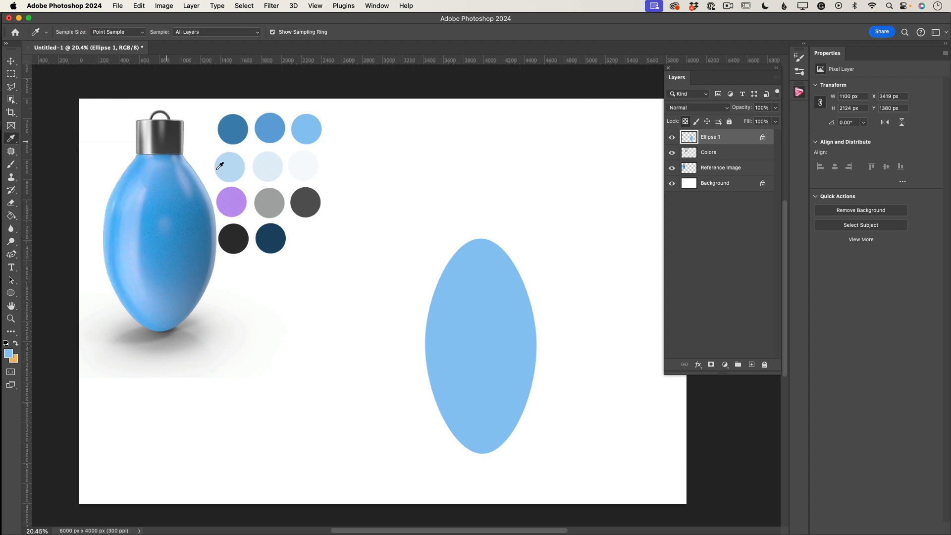
left_click(272, 202)
left_click(12, 297)
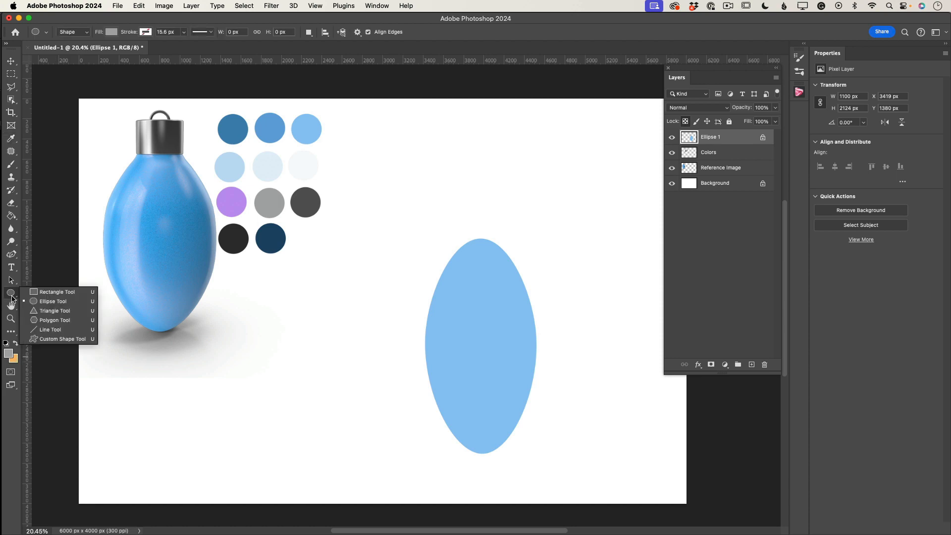
left_click(43, 292)
left_click_drag(452, 209, 507, 257)
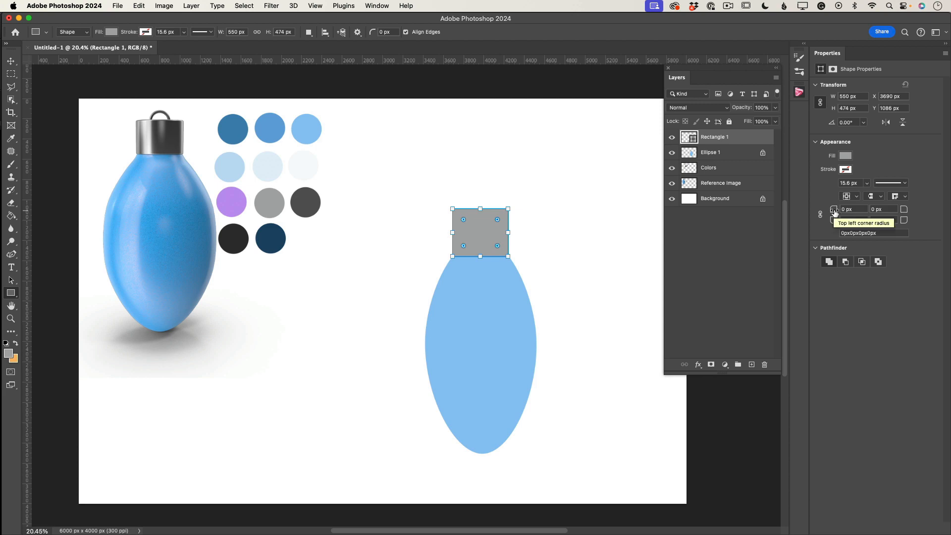
- Round the gray rectangle's top left and top right corners to a 107 px radius
left_click_drag(835, 212, 886, 210)
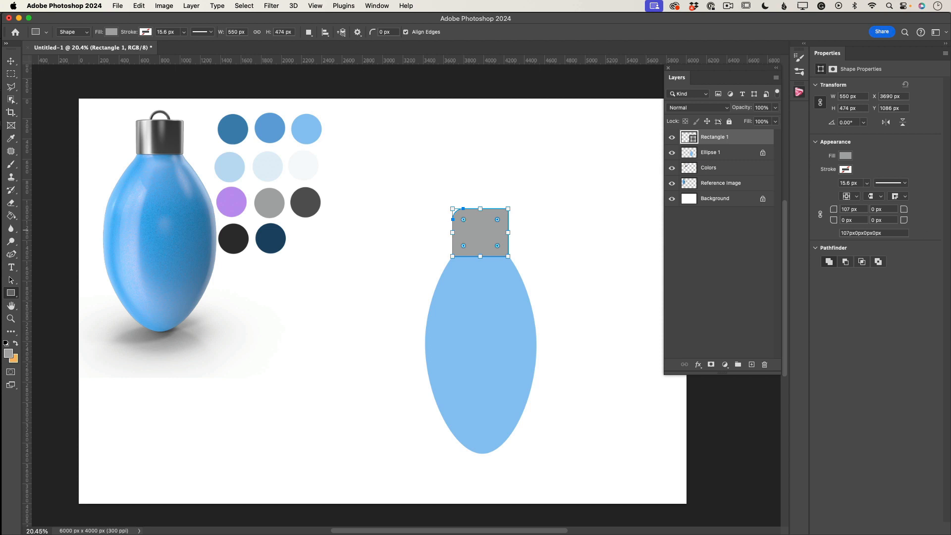
left_click(874, 209)
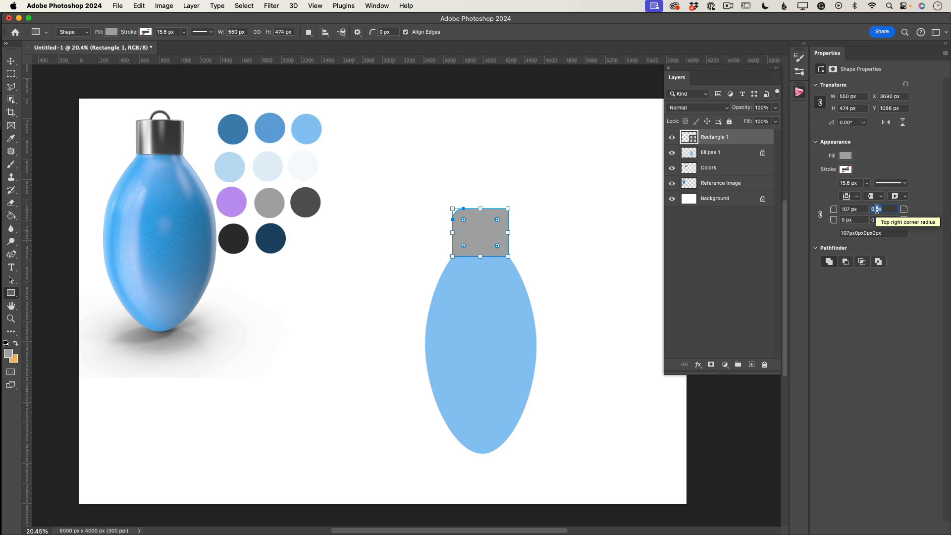
type("107")
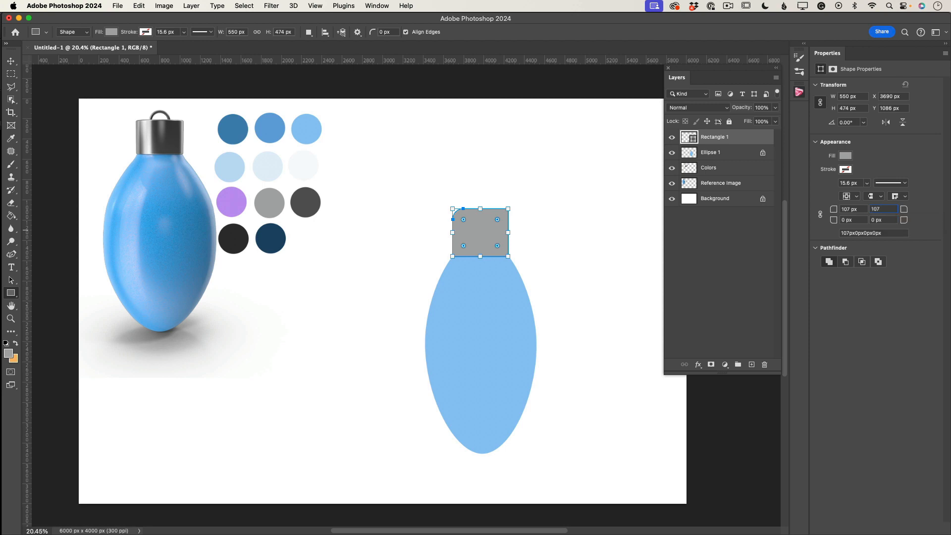
key("Return")
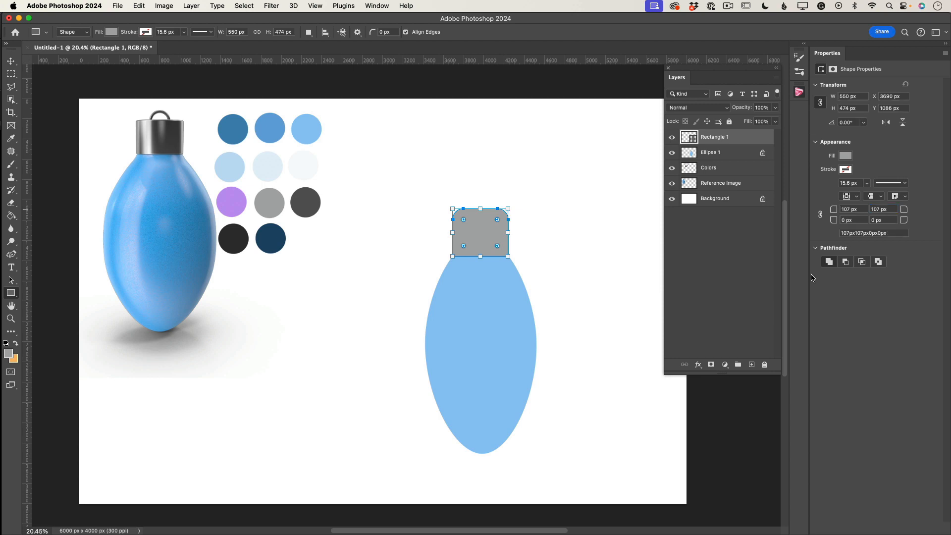
- Reposition the gray cap so its bottom corners meet the edges of the blue bulb
left_click(11, 62)
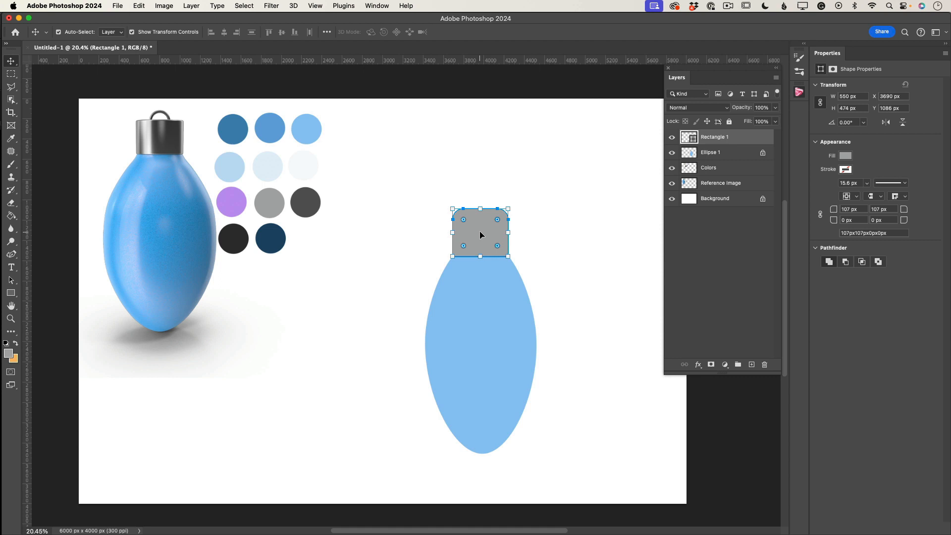
left_click_drag(479, 233, 556, 287)
left_click(11, 319)
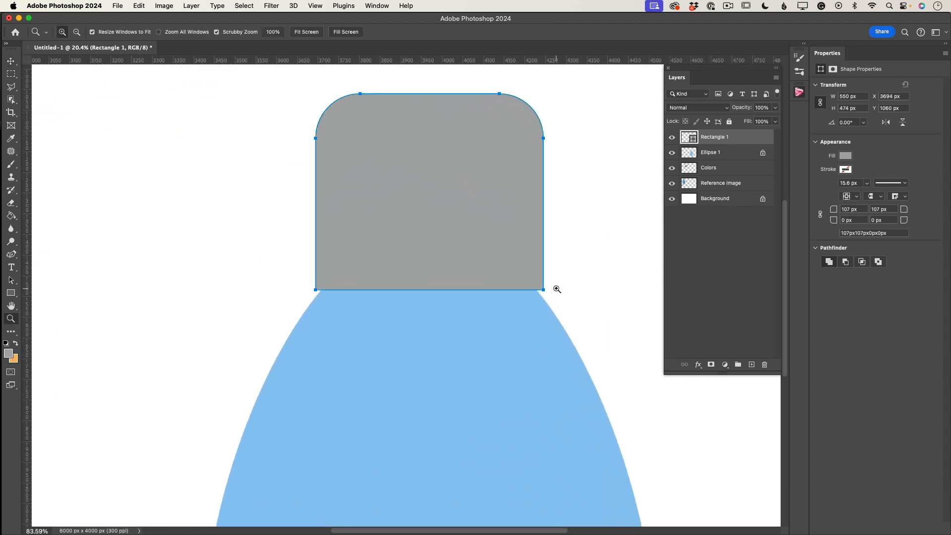
left_click(10, 61)
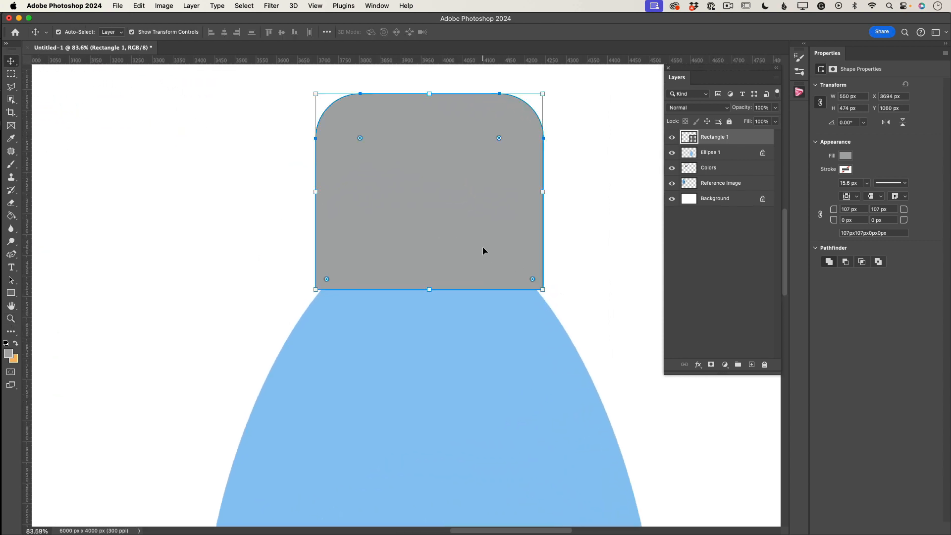
left_click_drag(482, 250, 483, 258)
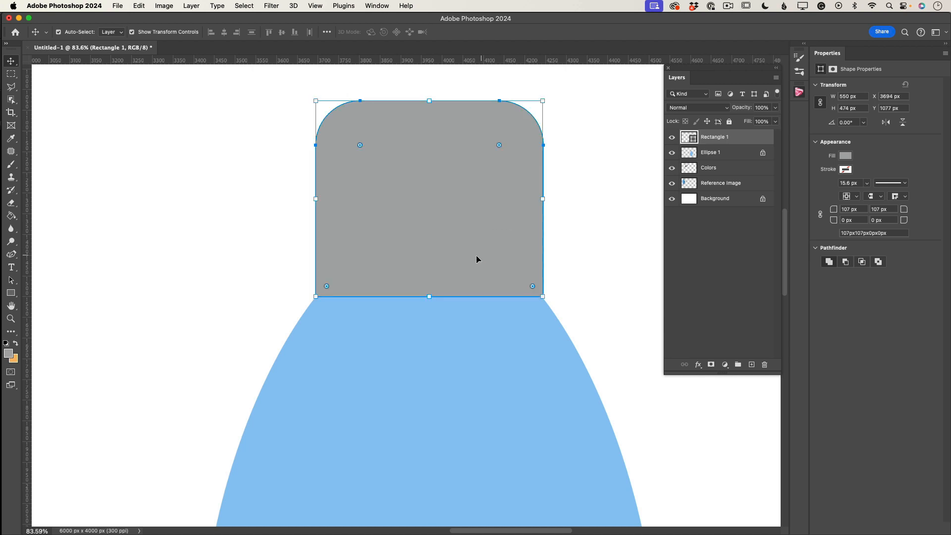
- Rasterize the Rectangle 1 layer and lock its transparent pixels
left_click(11, 319)
left_click_drag(340, 378, 278, 322)
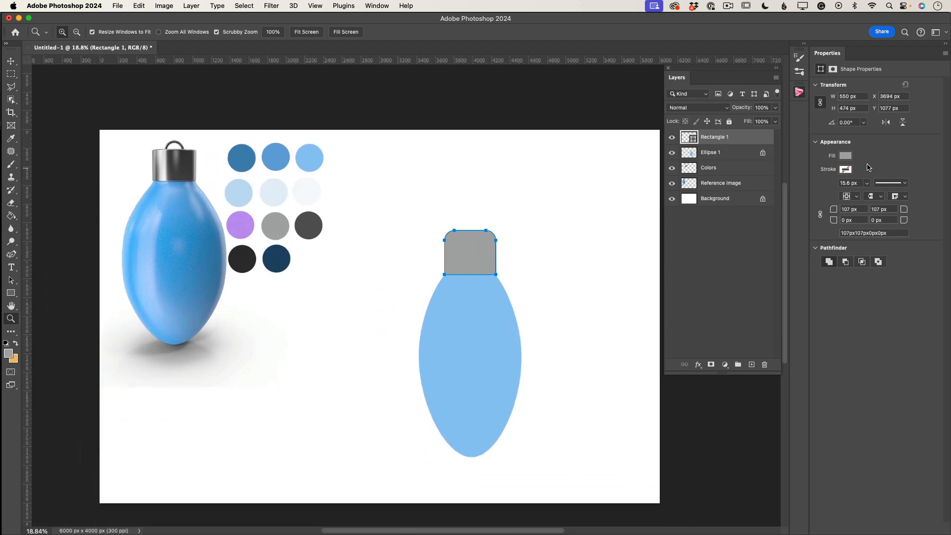
right_click(717, 142)
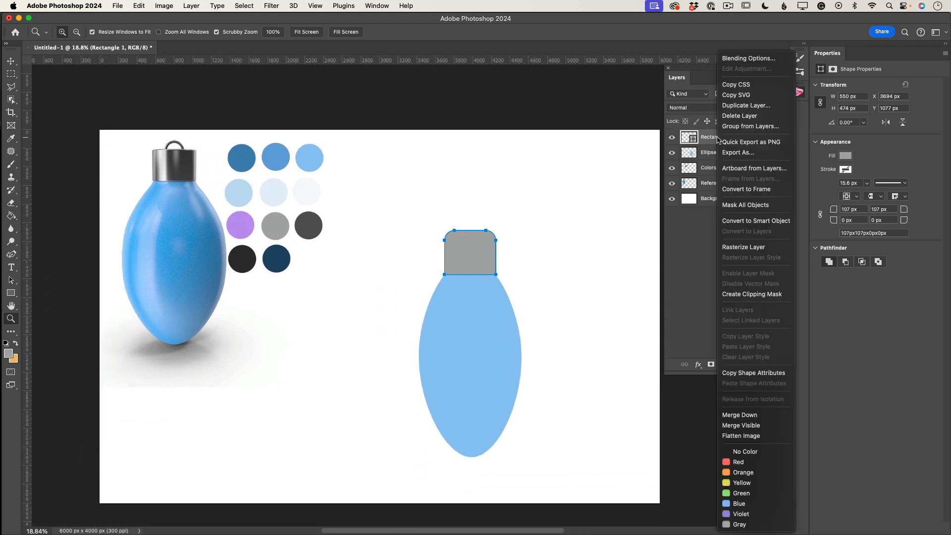
left_click(744, 247)
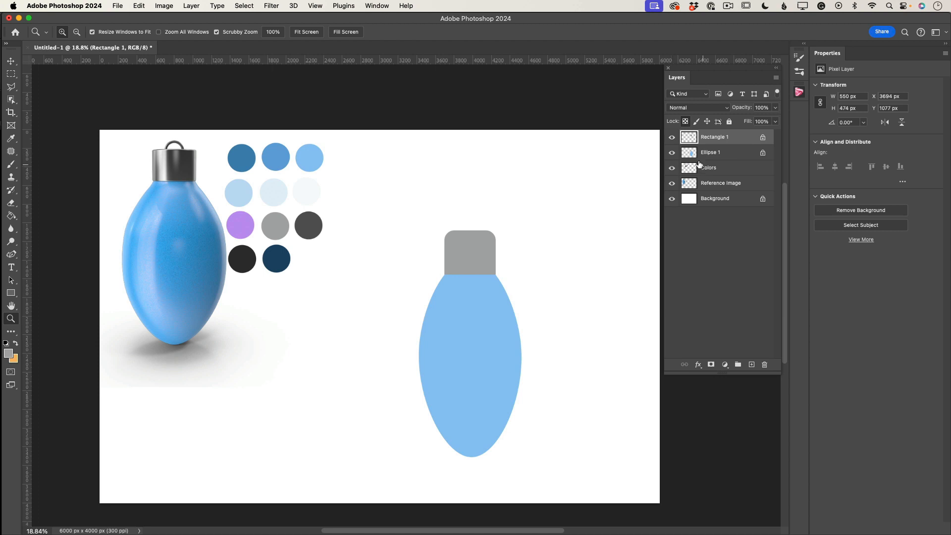
- Briefly hide the cap layer to check the bulb, and set up the Soft Round Pressure Opacity brush on the Ellipse 1 layer
left_click(669, 139)
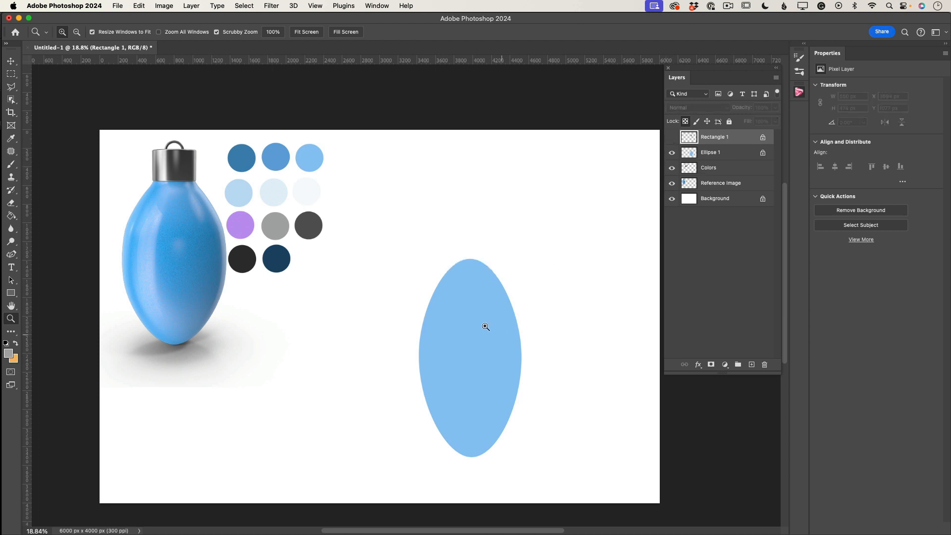
left_click(670, 139)
left_click(734, 153)
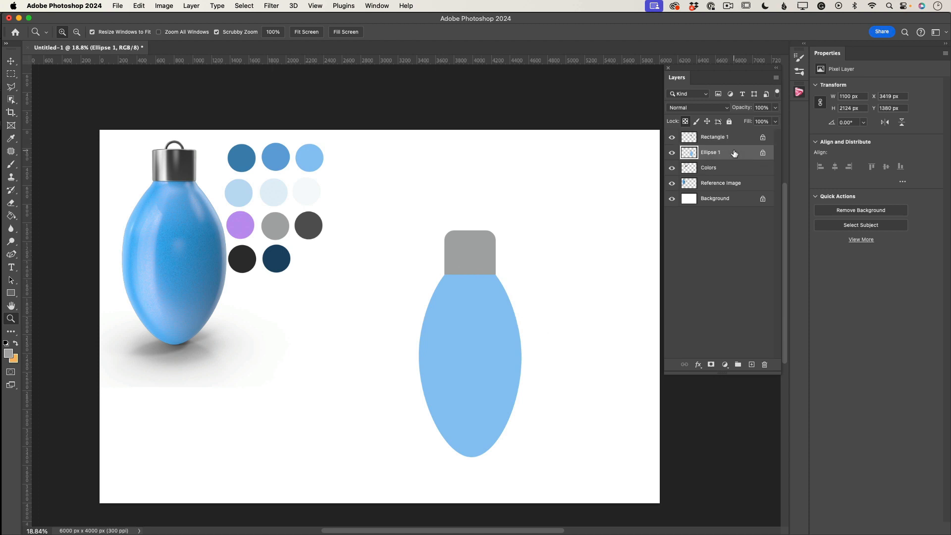
left_click(13, 167)
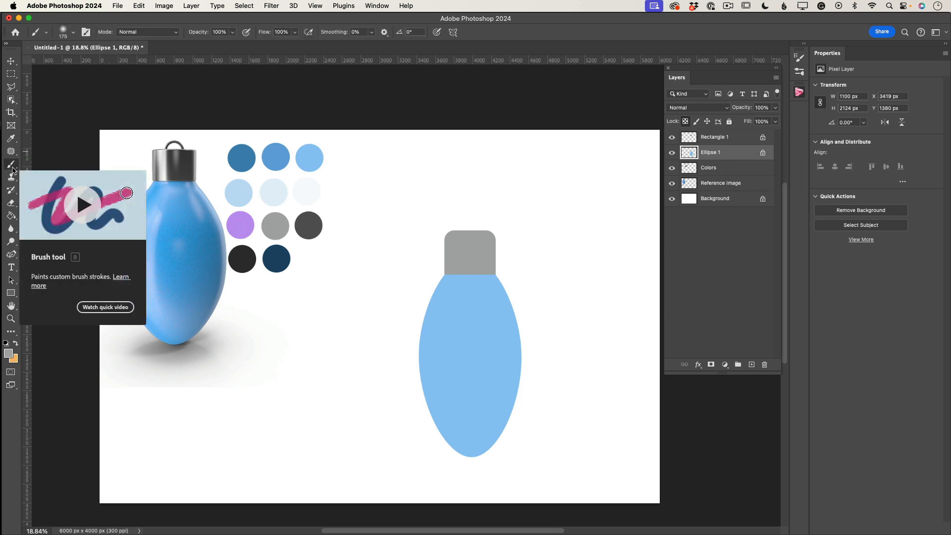
left_click(803, 72)
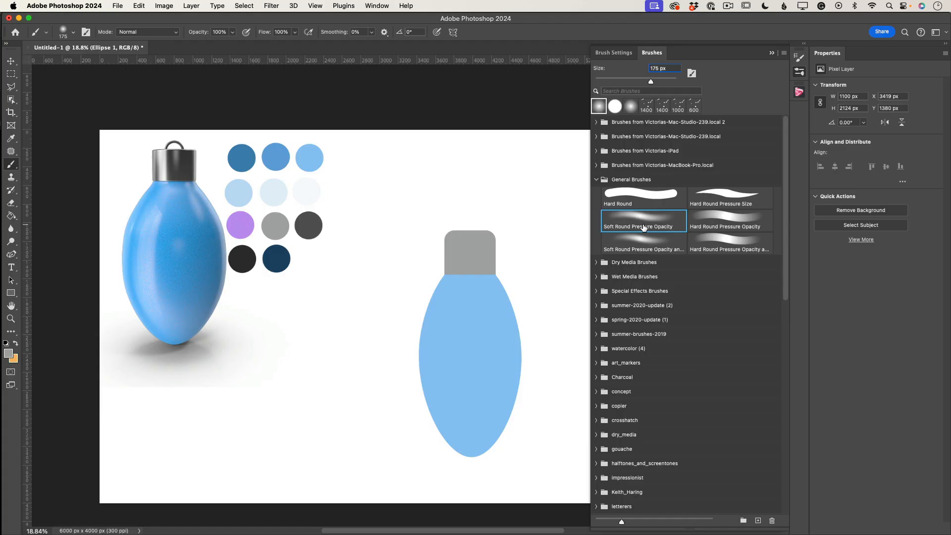
left_click(773, 53)
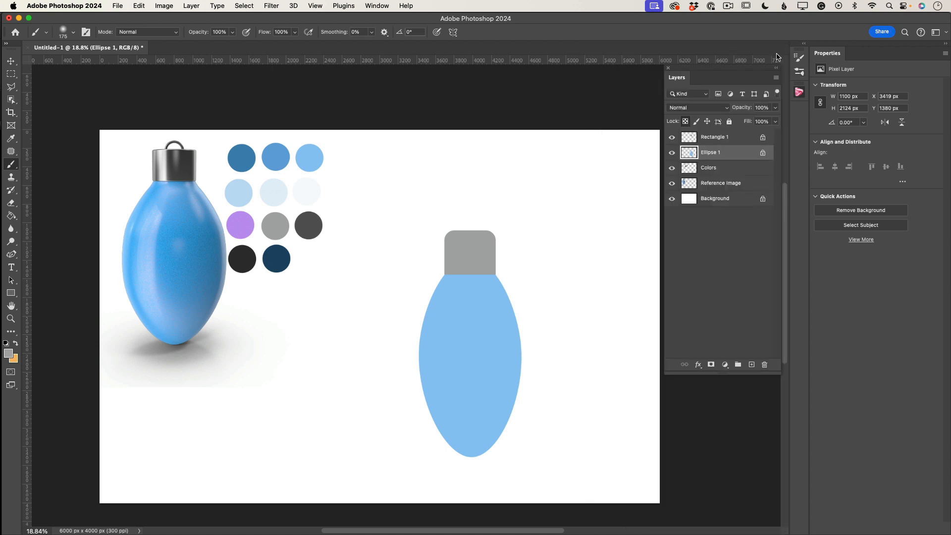
- Sample the bulb's light blue and darken it to a deep saturated blue, #0d6ebd, as the foreground colour
left_click(12, 139)
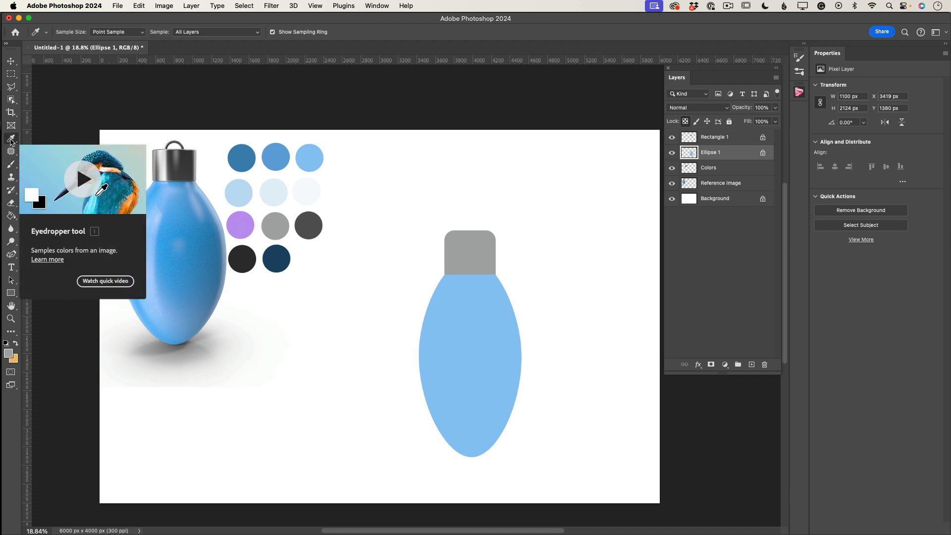
left_click(471, 313)
left_click(9, 353)
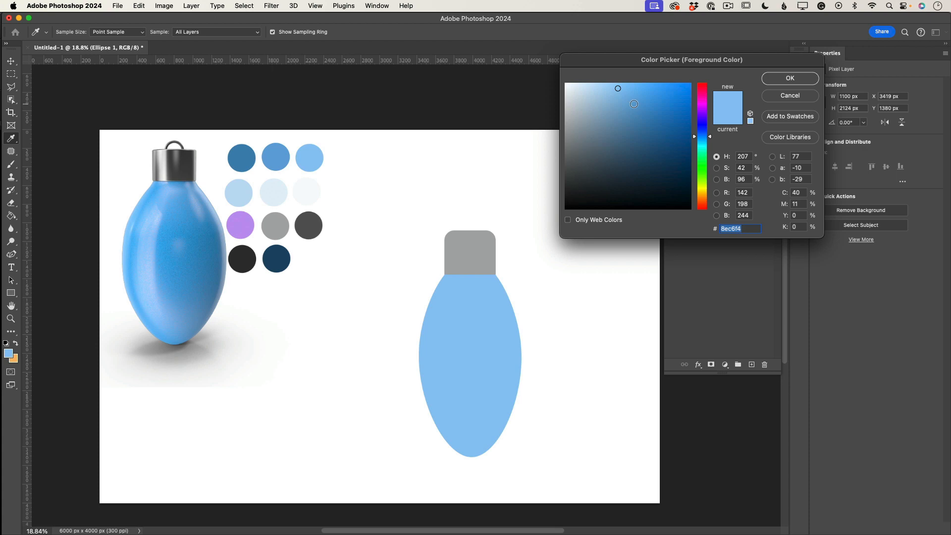
left_click_drag(636, 103, 681, 112)
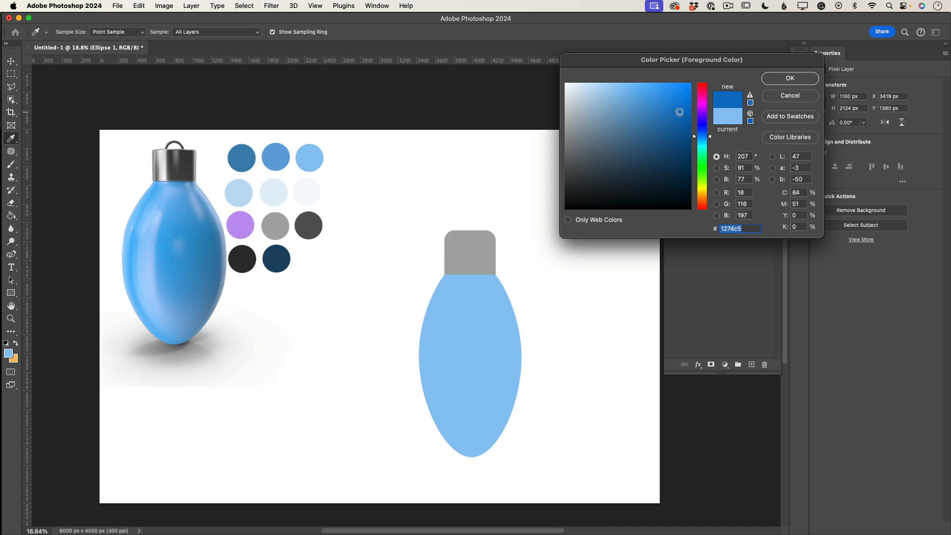
left_click(682, 117)
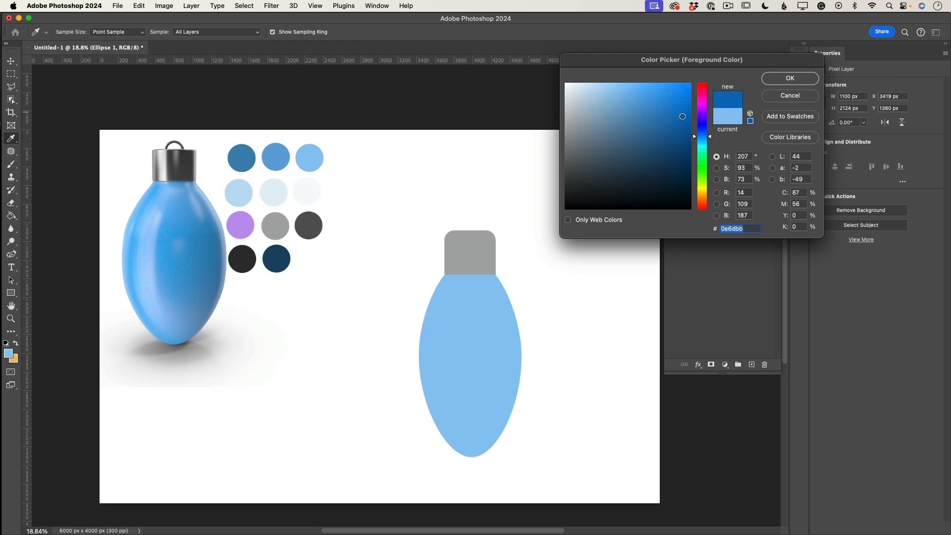
left_click(799, 82)
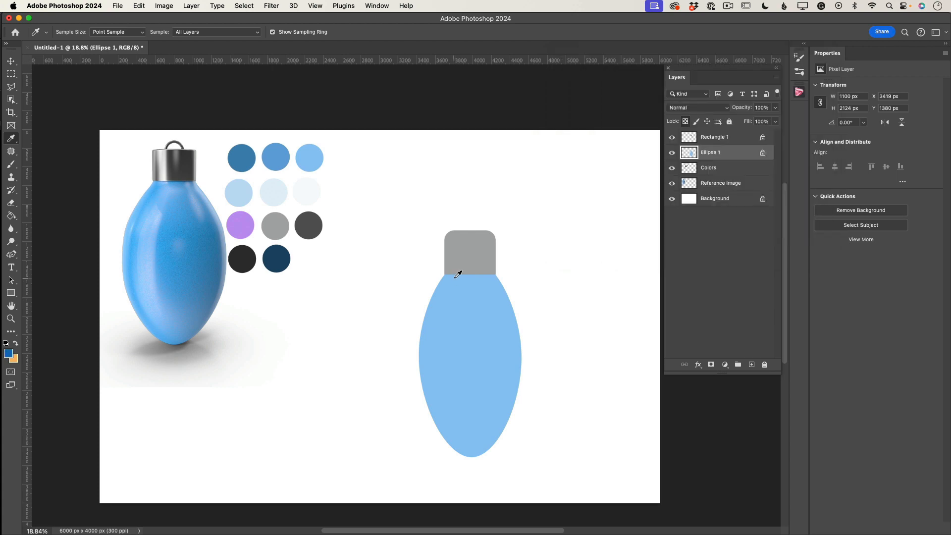
- Shade the bulb's upper left edge and the area just beneath the cap in deep blue with a 250 px brush
key("b")
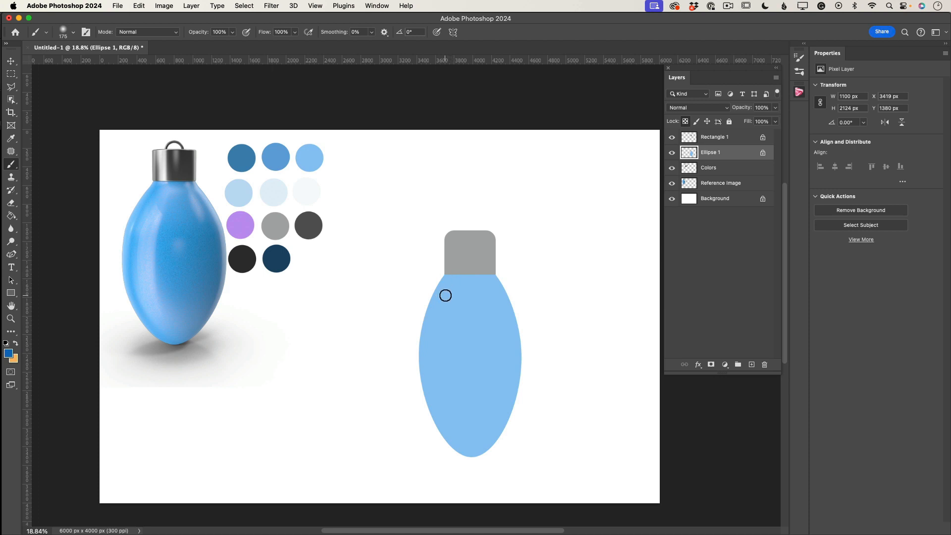
key("bracketleft")
key("bracketleft")
key("bracketleft")
key("bracketright")
key("bracketright")
key("bracketright")
key("bracketright")
key("bracketright")
left_click_drag(452, 266, 425, 334)
left_click_drag(452, 276, 503, 268)
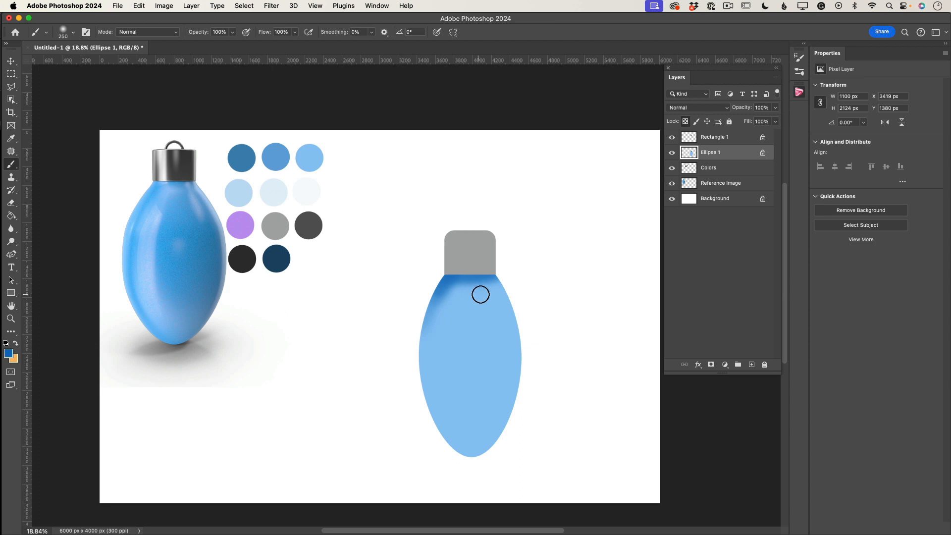
- Paint long curved deep blue shadow bands down the right and left sides of the bulb, leaving the centre light
mouse_move(484, 280)
left_mouse_down()
mouse_move(496, 327)
mouse_move(497, 312)
mouse_move(480, 275)
mouse_move(498, 327)
mouse_move(493, 302)
mouse_move(498, 391)
mouse_move(501, 371)
mouse_move(487, 421)
left_mouse_up()
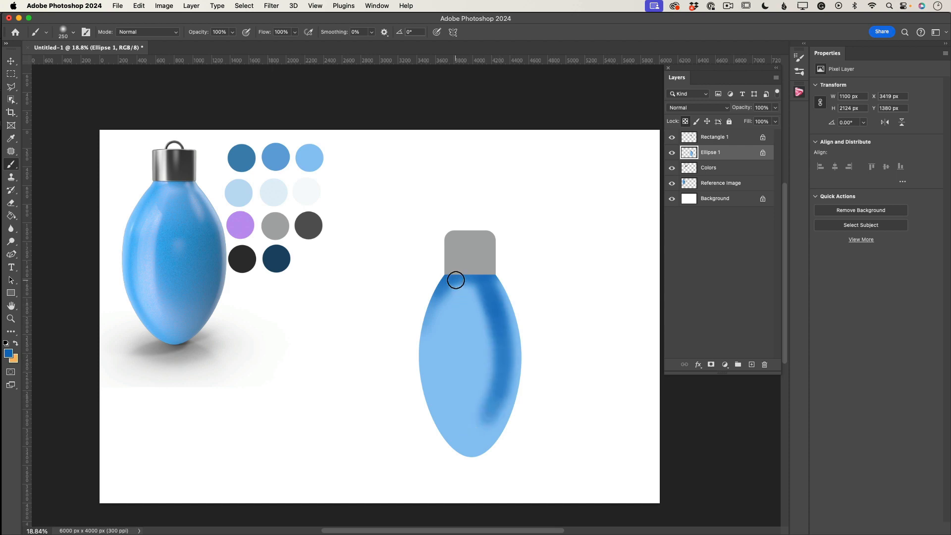
mouse_move(454, 276)
left_mouse_down()
mouse_move(448, 374)
mouse_move(447, 297)
mouse_move(454, 395)
left_mouse_up()
left_click_drag(447, 310, 461, 415)
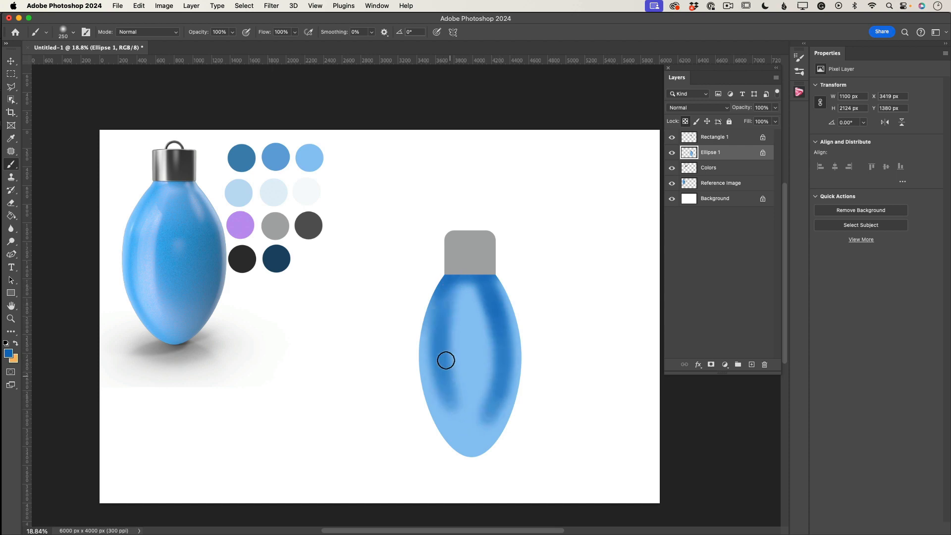
left_click_drag(443, 337, 474, 436)
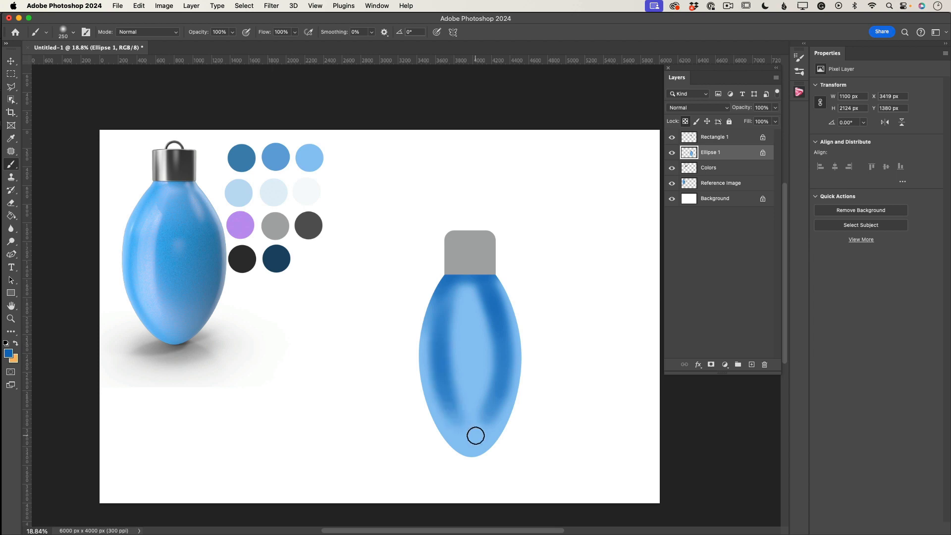
- Paint light blue #b0d9fa highlights along the bulb's right edge and down its left-centre with a 150 px brush
left_click(9, 354)
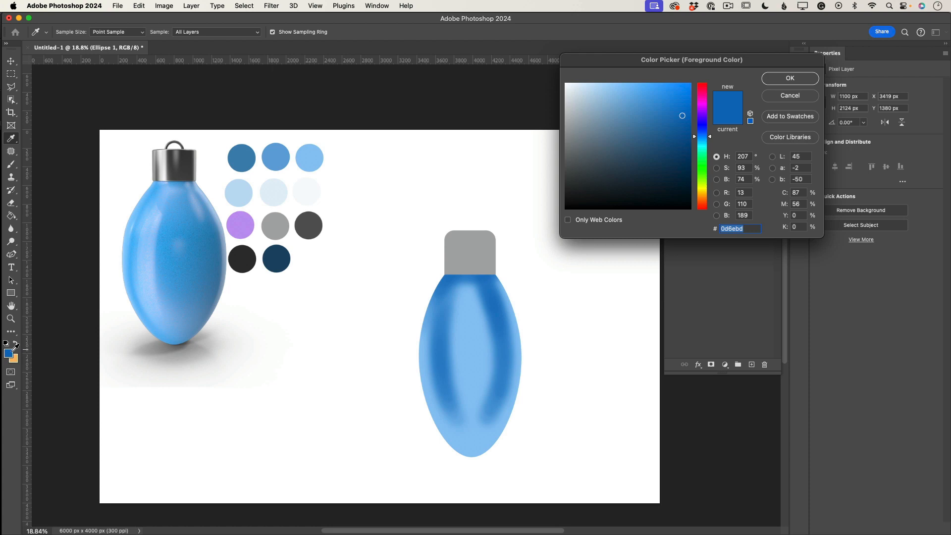
left_click_drag(603, 94, 602, 85)
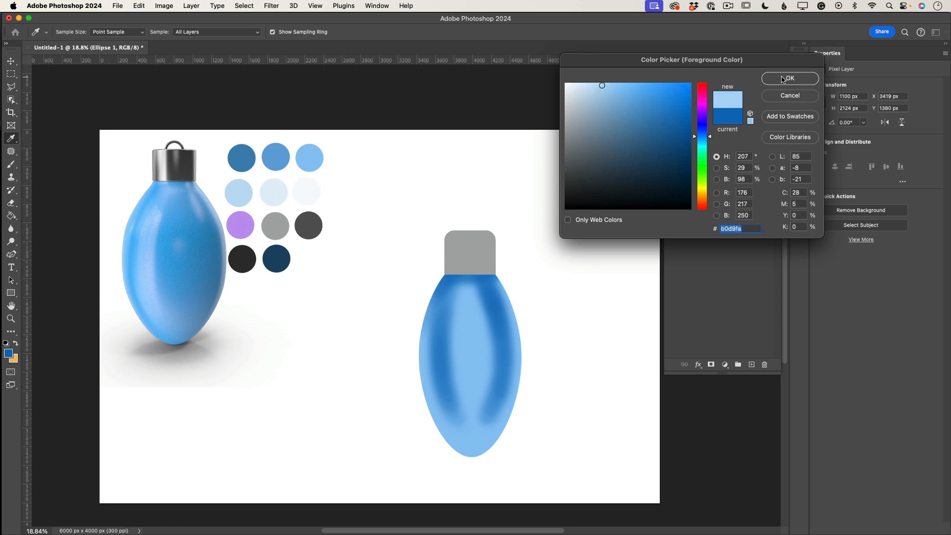
left_click(781, 79)
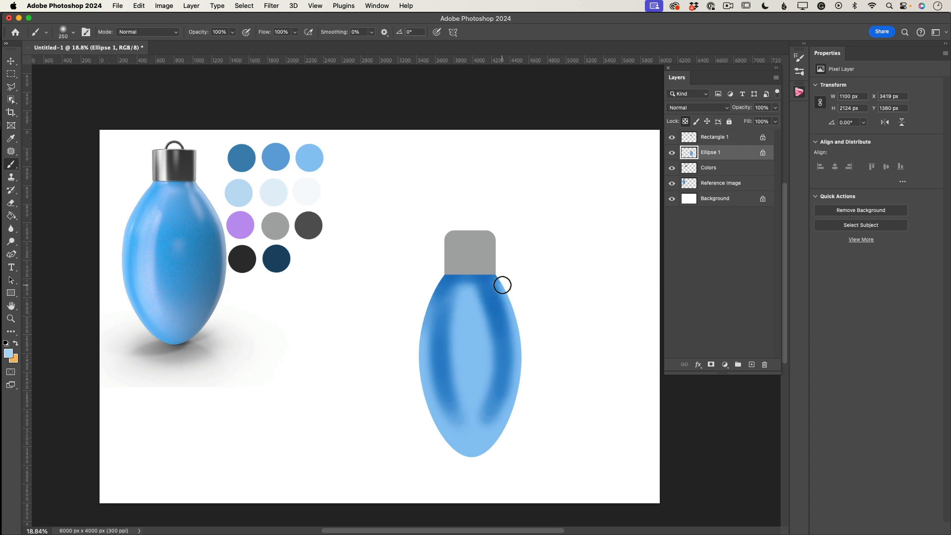
key("bracketleft")
key("bracketleft")
key("bracketleft")
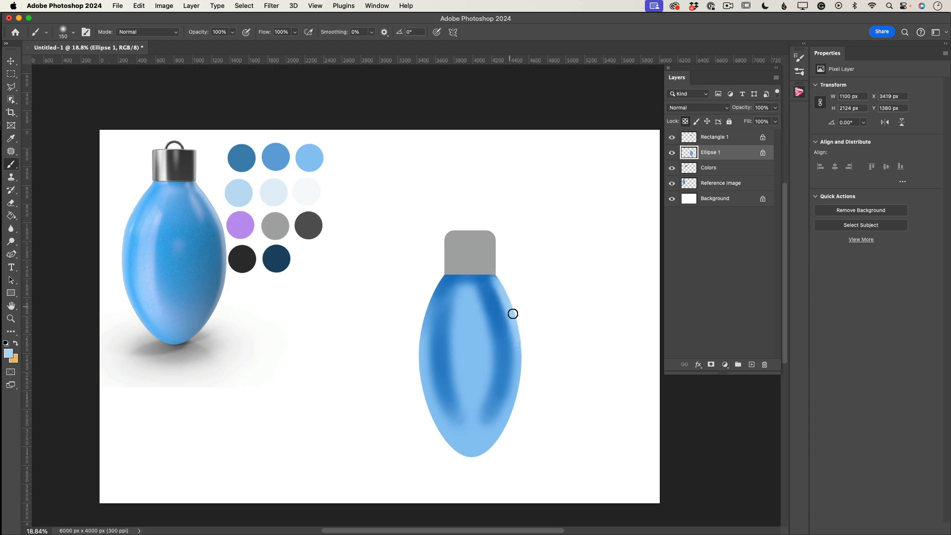
mouse_move(512, 318)
left_mouse_down()
mouse_move(517, 387)
mouse_move(518, 337)
mouse_move(520, 371)
mouse_move(507, 407)
left_mouse_up()
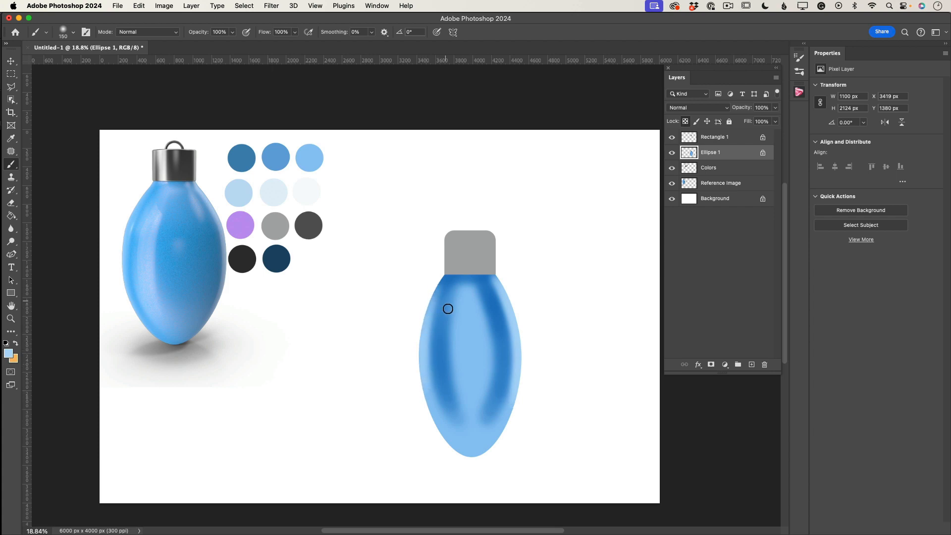
mouse_move(450, 332)
left_mouse_down()
mouse_move(458, 395)
mouse_move(452, 324)
mouse_move(450, 340)
mouse_move(459, 317)
mouse_move(460, 396)
mouse_move(449, 361)
mouse_move(469, 417)
left_mouse_up()
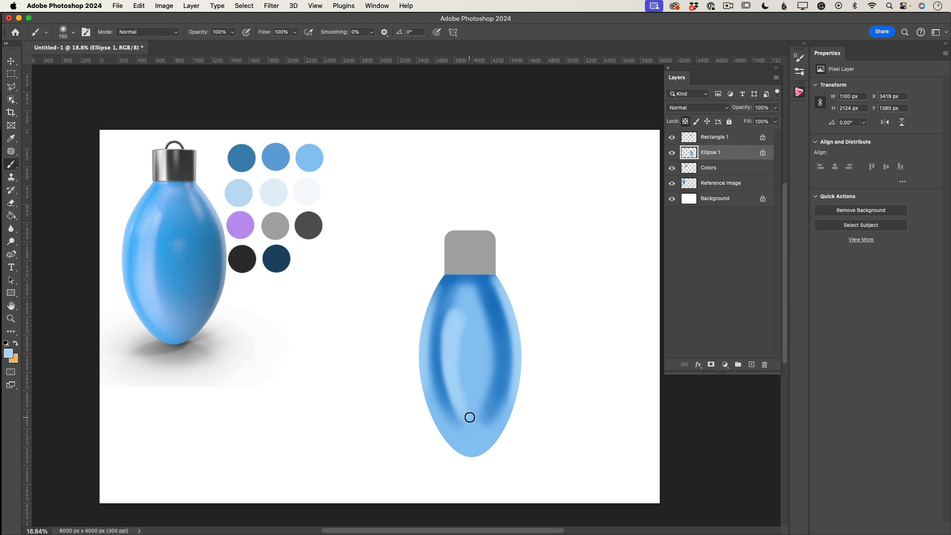
- Blend the bulb's light and dark blue bands with the Mixer Brush at 400 px, reducing it to 300 px
left_click(15, 165)
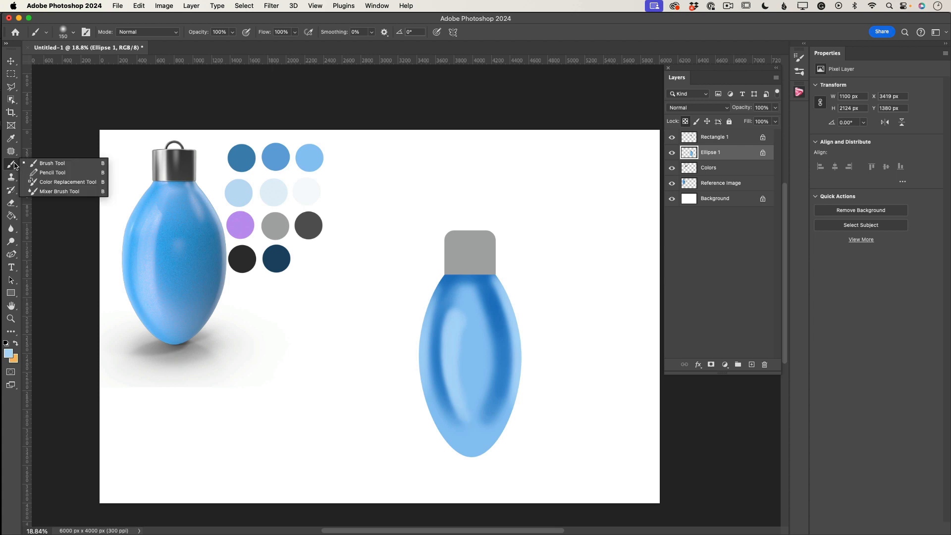
left_click(59, 192)
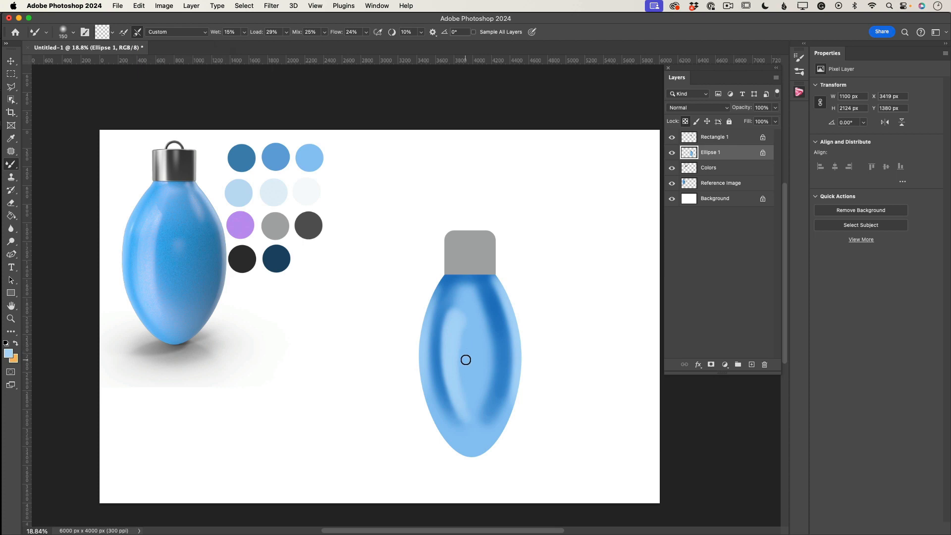
key("bracketright")
key("bracketright")
key("bracketright")
key("bracketright")
key("bracketright")
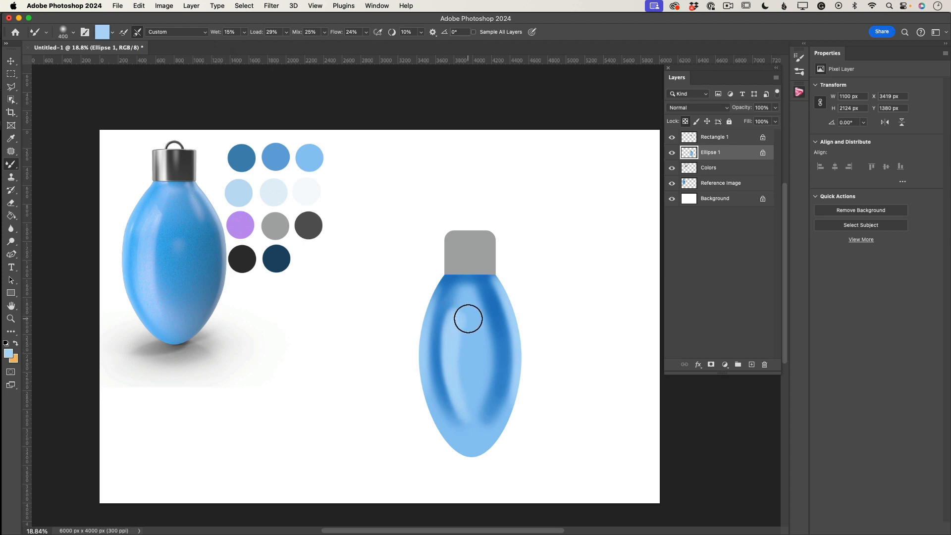
mouse_move(468, 318)
left_mouse_down()
mouse_move(454, 293)
mouse_move(469, 299)
mouse_move(472, 289)
left_mouse_up()
key("bracketleft")
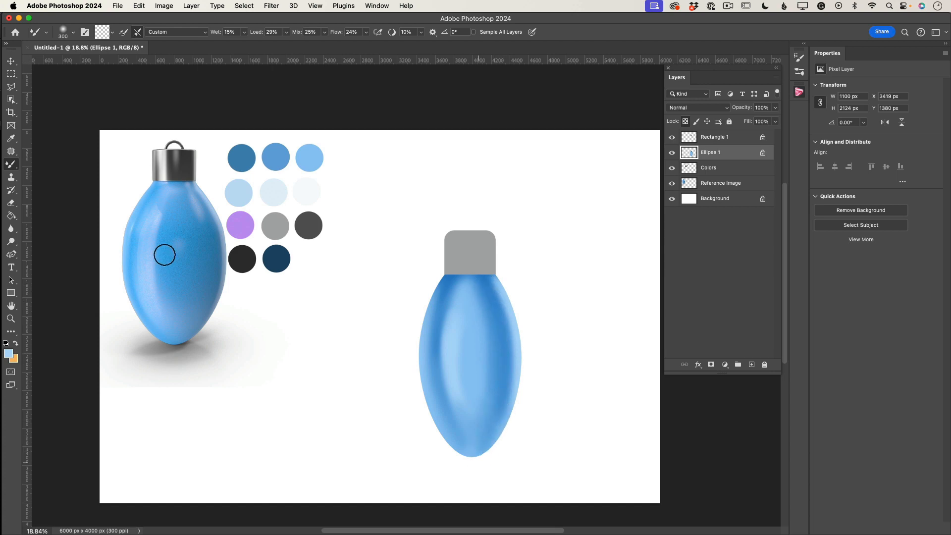
- Paint near-white highlight strokes down the left-centre of the bulb using the regular Brush tool at 100 px
right_click(11, 164)
left_click(47, 165)
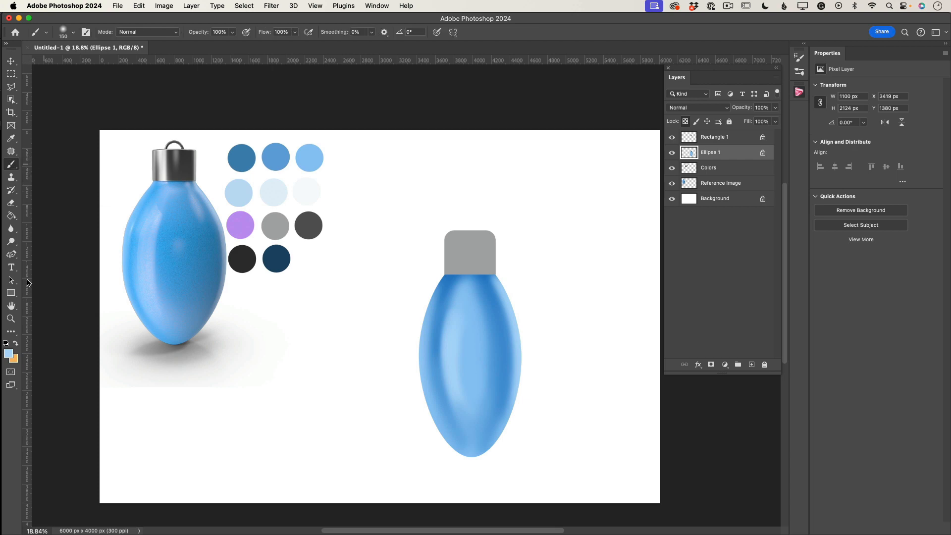
left_click(8, 353)
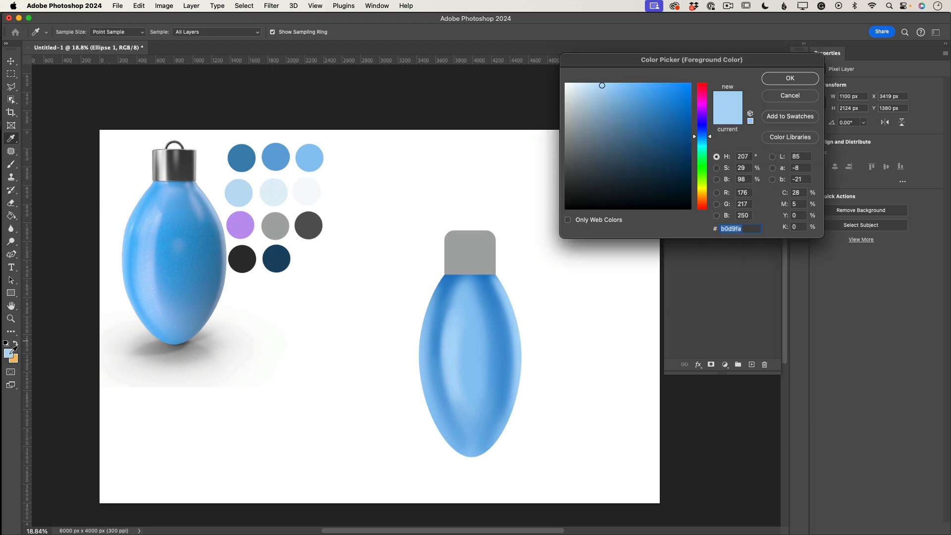
left_click_drag(591, 89, 578, 84)
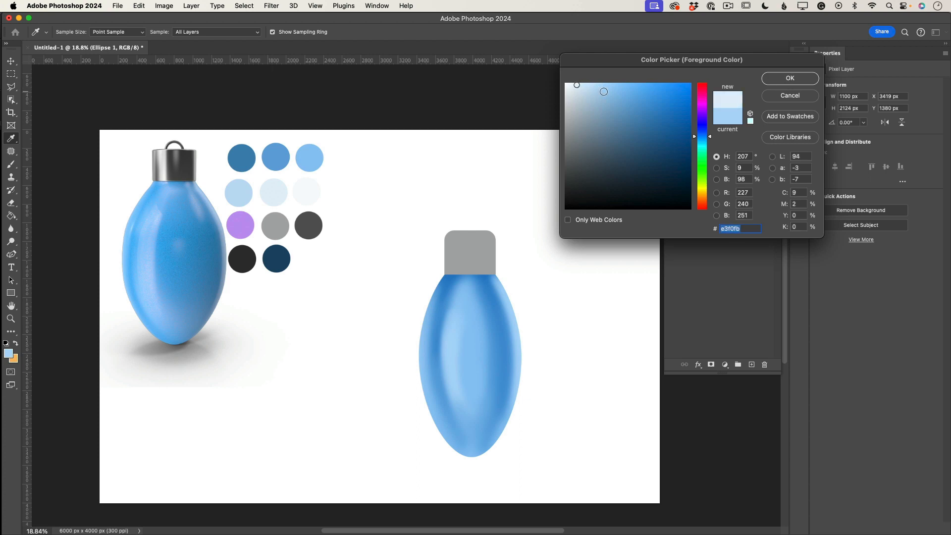
left_click(790, 78)
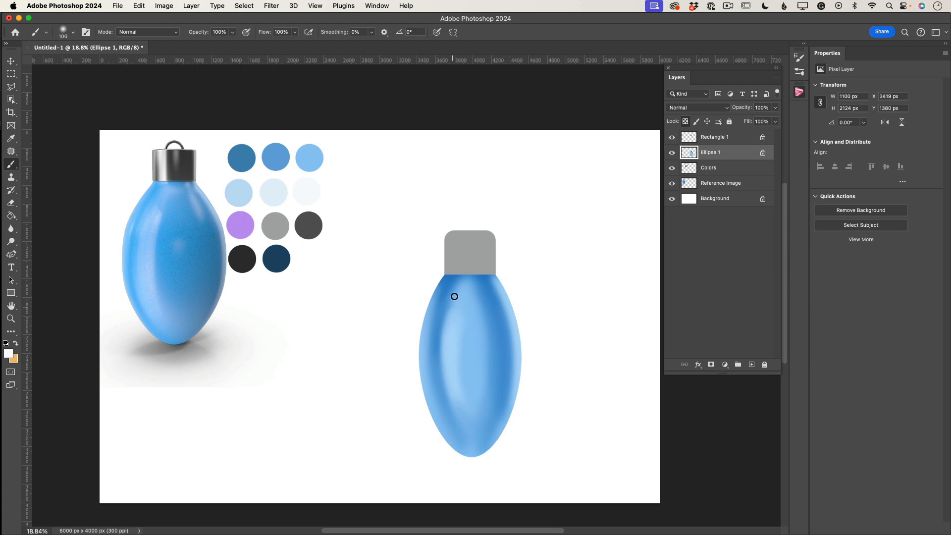
mouse_move(452, 314)
left_mouse_down()
mouse_move(455, 340)
mouse_move(451, 327)
mouse_move(455, 394)
mouse_move(457, 381)
mouse_move(465, 411)
mouse_move(449, 366)
left_mouse_up()
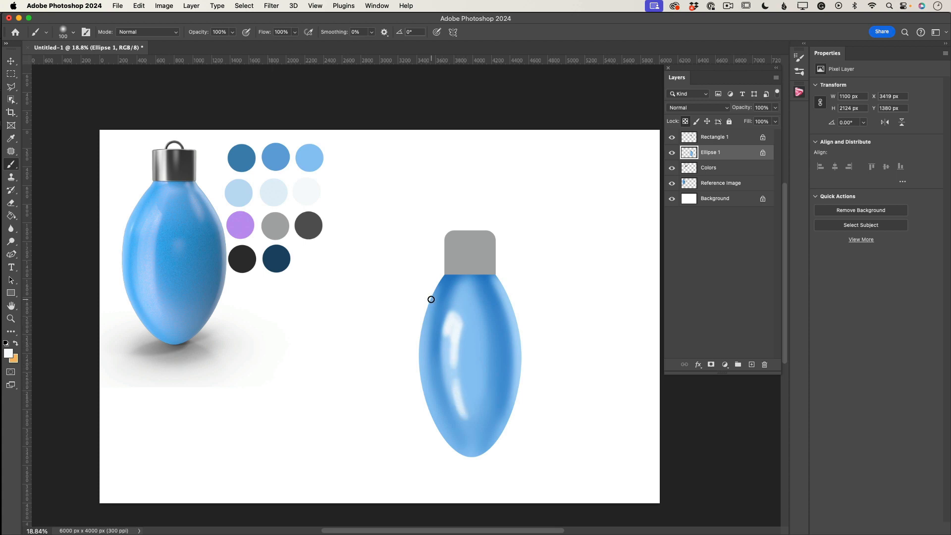
- Add near-white rim highlights along the bulb's left and right edges and small glints on its upper right
mouse_move(431, 299)
left_mouse_down()
mouse_move(420, 376)
mouse_move(429, 305)
mouse_move(428, 396)
left_mouse_up()
left_click_drag(502, 286, 519, 348)
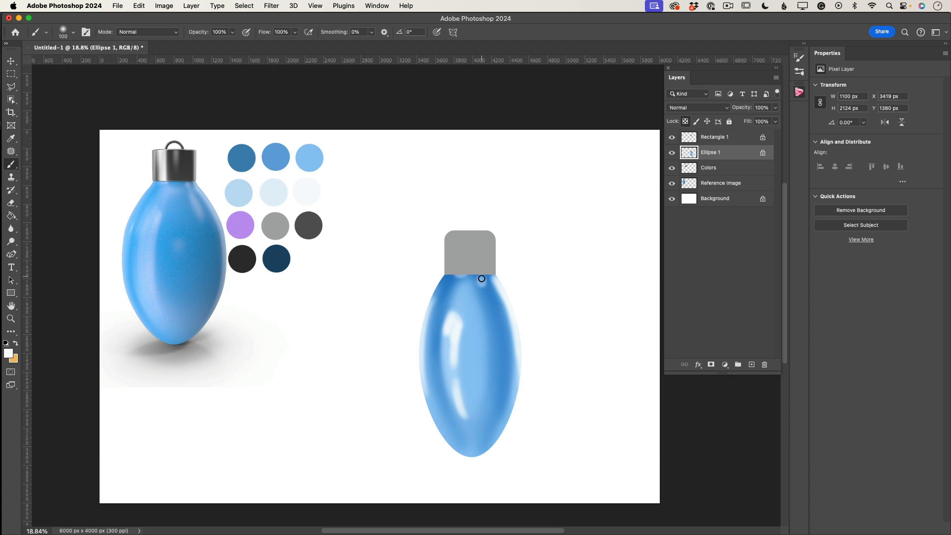
left_click_drag(481, 279, 495, 332)
- Soften the near-white highlight down the bulb's left-centre with the Mixer Brush at 300 px
right_click(12, 166)
left_click(54, 196)
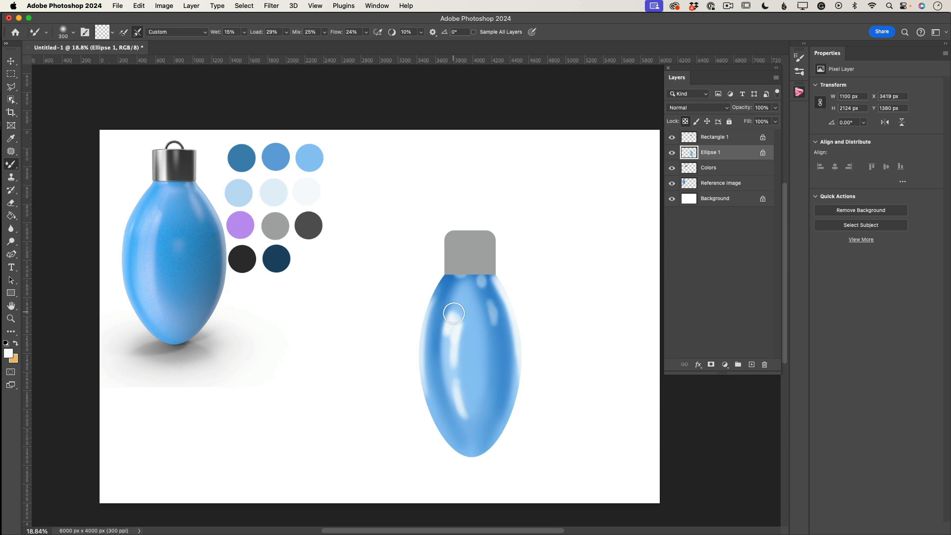
mouse_move(455, 312)
left_mouse_down()
mouse_move(462, 360)
mouse_move(449, 333)
mouse_move(449, 360)
mouse_move(451, 322)
mouse_move(453, 383)
mouse_move(470, 419)
mouse_move(459, 399)
mouse_move(484, 416)
left_mouse_up()
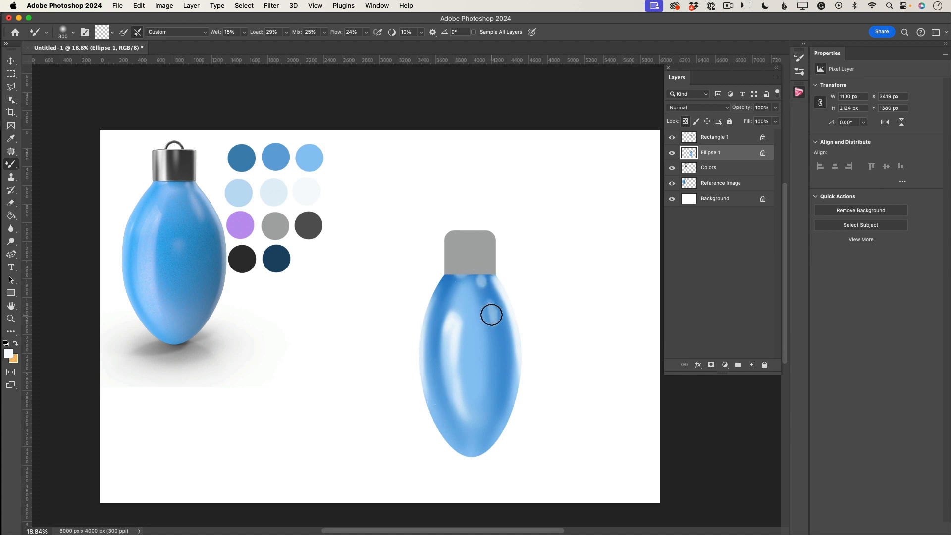
- Blend the small glints on the bulb's upper right and below the cap with the Mixer Brush at 200 px
key("bracketleft")
key("bracketleft")
key("bracketleft")
left_click_drag(491, 299, 500, 322)
left_click_drag(481, 280, 482, 275)
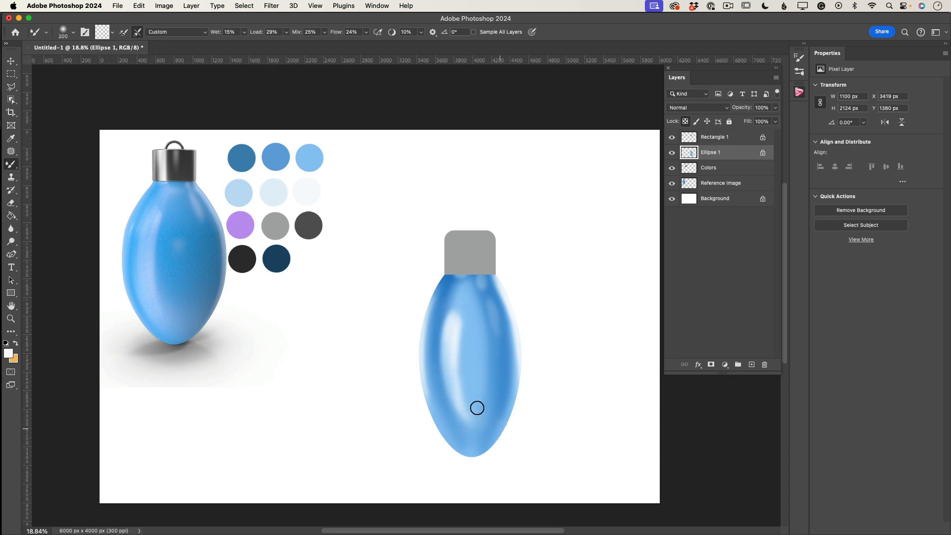
- Smooth the shading over the bulb's lower part and centre with the Mixer Brush at 500 px
key("bracketright")
key("bracketright")
key("bracketright")
key("bracketright")
key("bracketright")
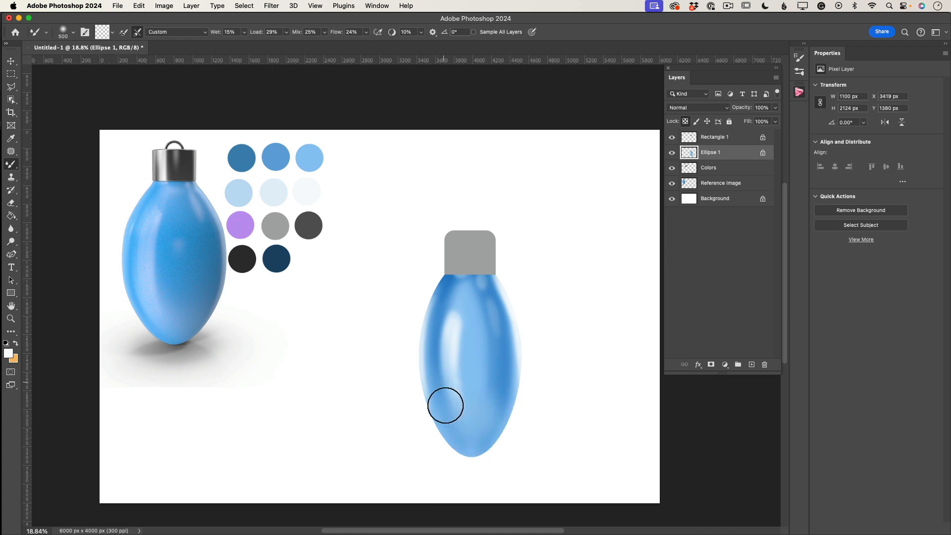
left_click_drag(467, 278, 477, 379)
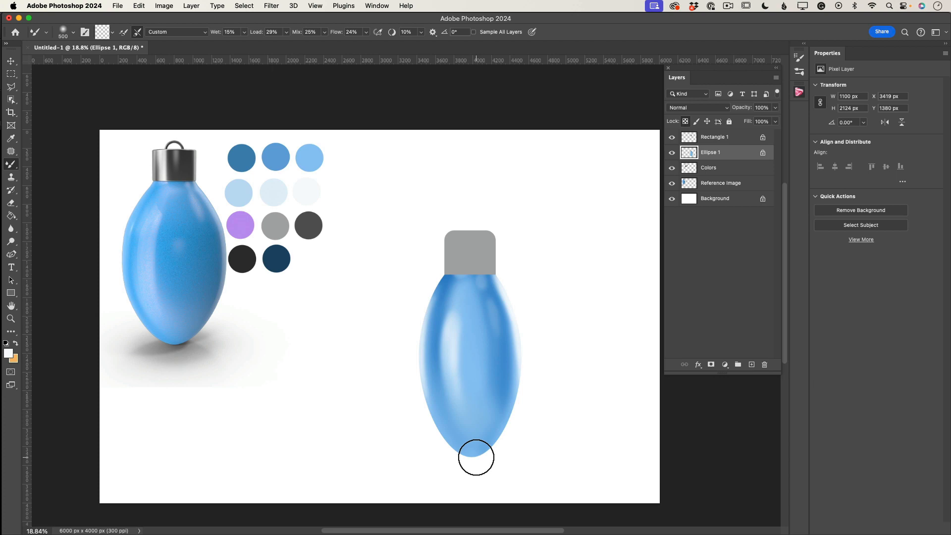
- Paint a soft glow down the bulb's centre and lower part using the purple swatch, with the Brush at 400 px and 25% opacity
left_click(12, 138)
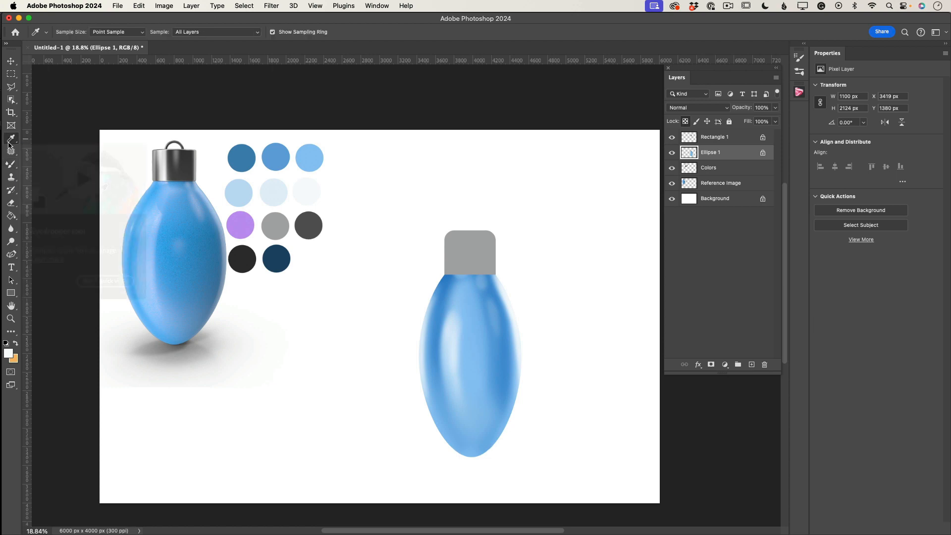
left_click(239, 226)
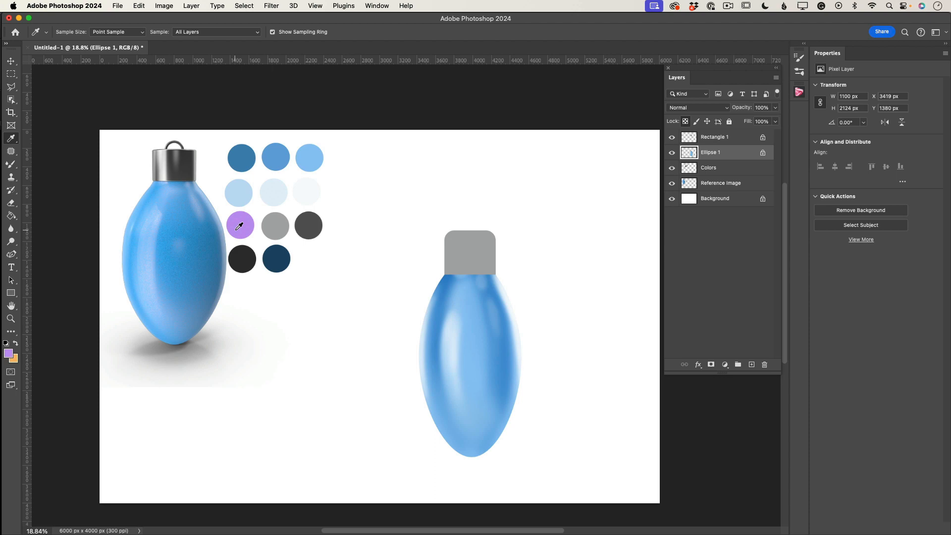
left_click(13, 164)
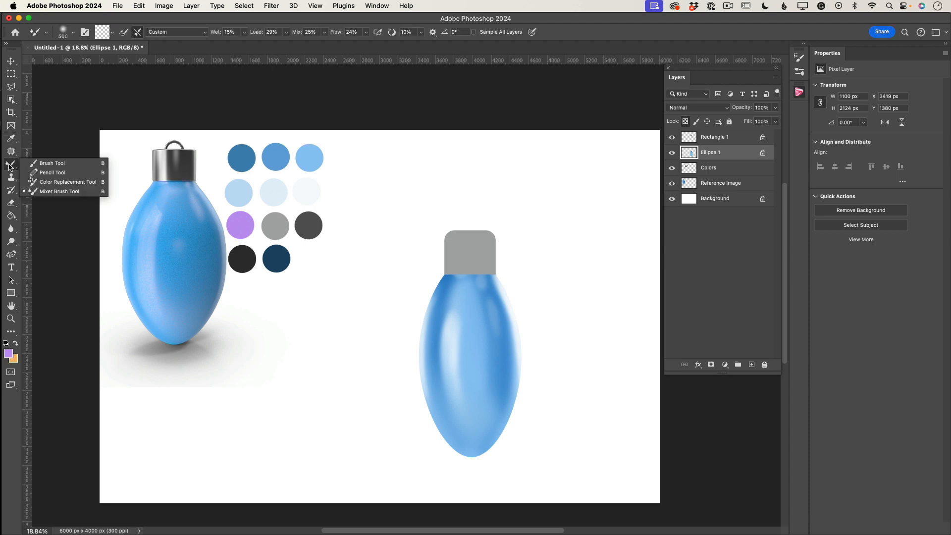
left_click(45, 163)
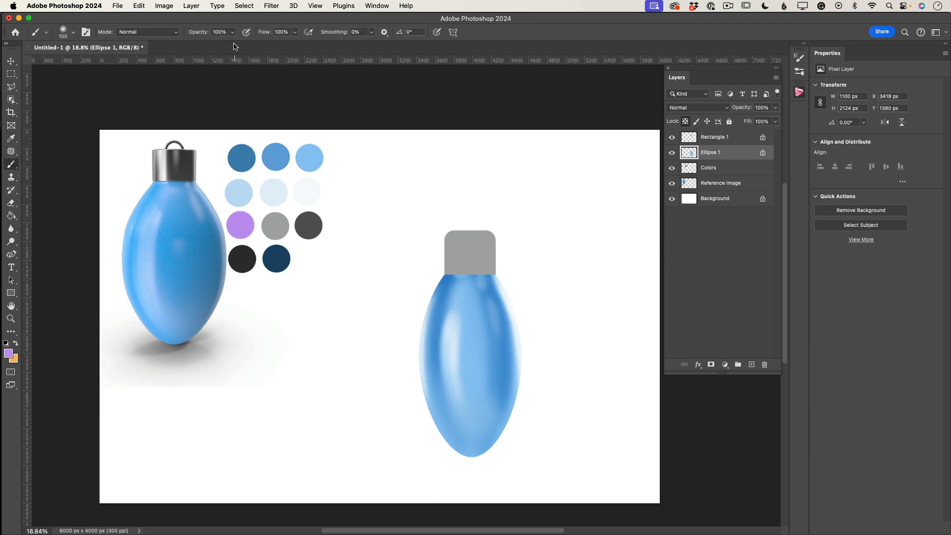
left_click_drag(233, 35, 204, 44)
key("bracketright")
key("bracketright")
key("bracketright")
key("bracketright")
key("bracketright")
key("bracketright")
key("bracketright")
mouse_move(463, 371)
left_mouse_down()
mouse_move(457, 333)
mouse_move(460, 315)
mouse_move(462, 364)
mouse_move(470, 305)
left_mouse_up()
mouse_move(473, 413)
left_mouse_down()
mouse_move(460, 397)
mouse_move(497, 395)
mouse_move(467, 429)
mouse_move(496, 452)
left_mouse_up()
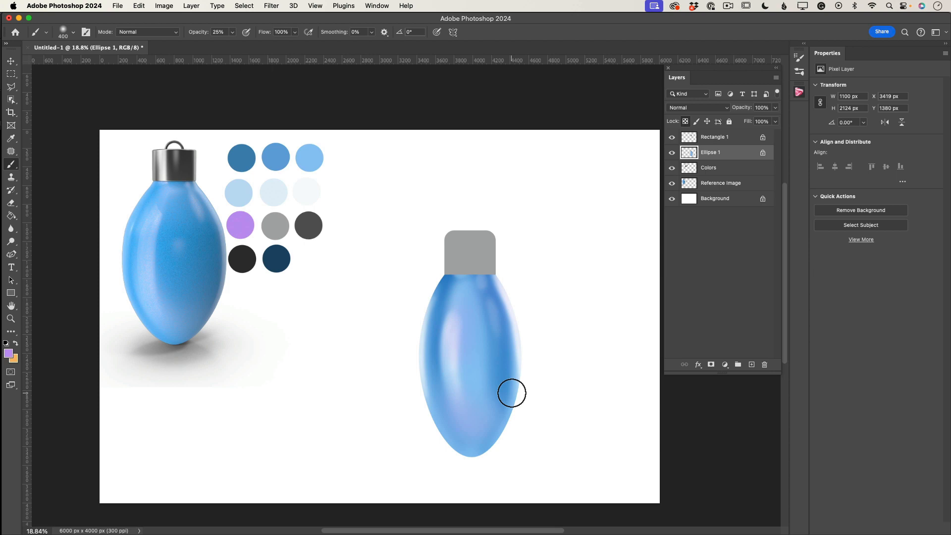
- Shade the bulb's upper right edge and left side with the navy swatch, using the Brush at 100 px and 25% opacity
left_click(11, 138)
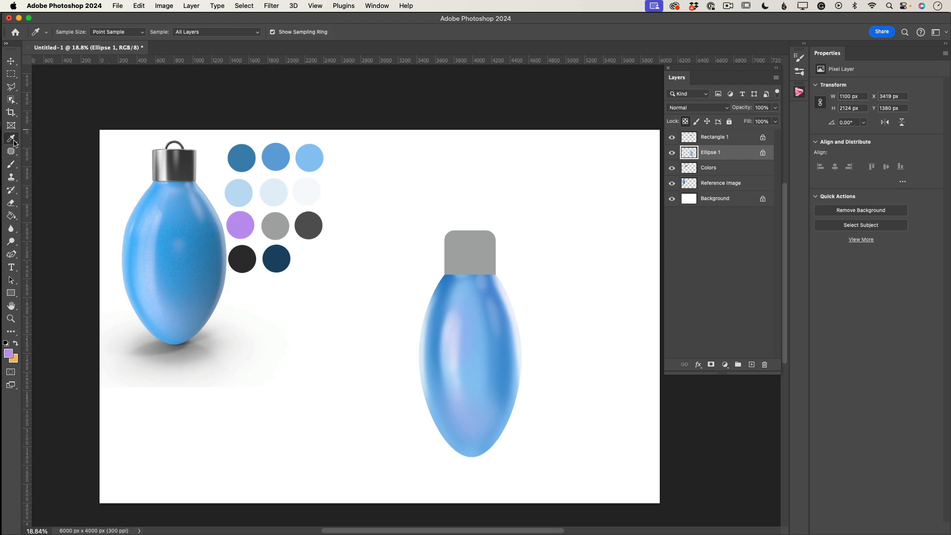
left_click(285, 257)
left_click(11, 165)
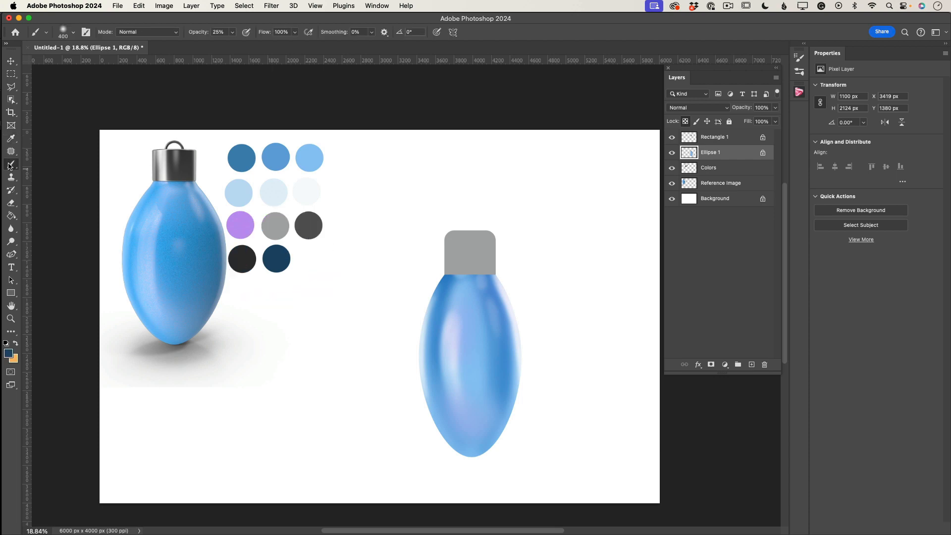
key("bracketleft")
key("bracketleft")
key("bracketleft")
key("bracketleft")
left_click_drag(495, 278, 518, 312)
left_click_drag(496, 275, 511, 300)
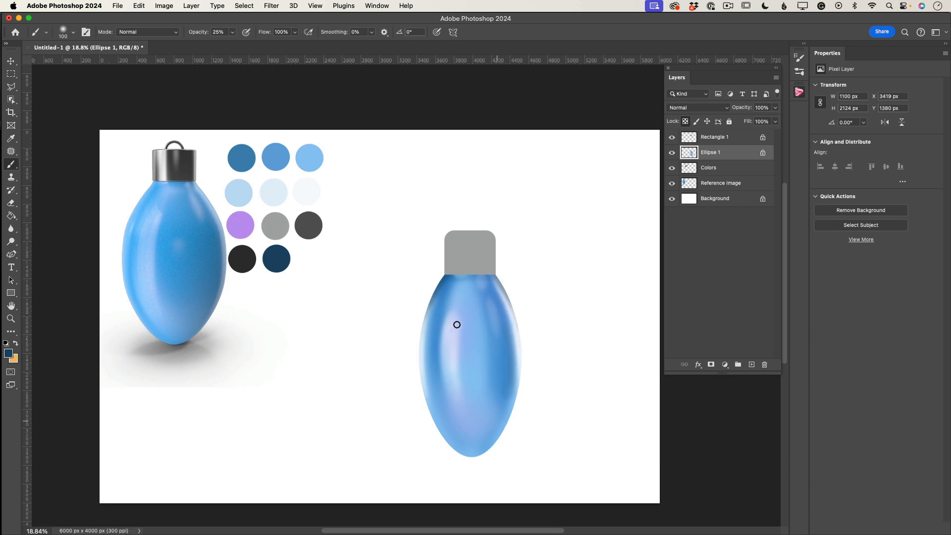
left_click_drag(430, 372, 432, 342)
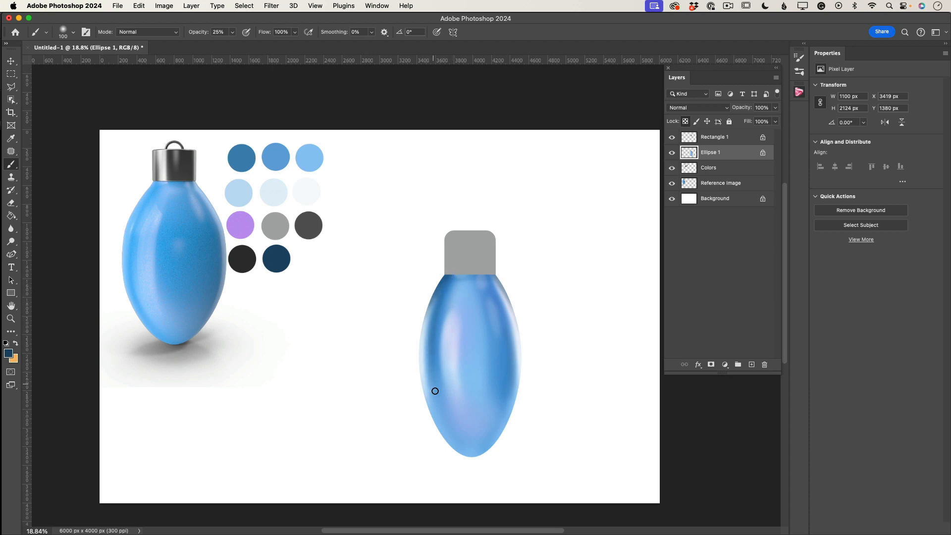
left_click_drag(438, 399, 430, 325)
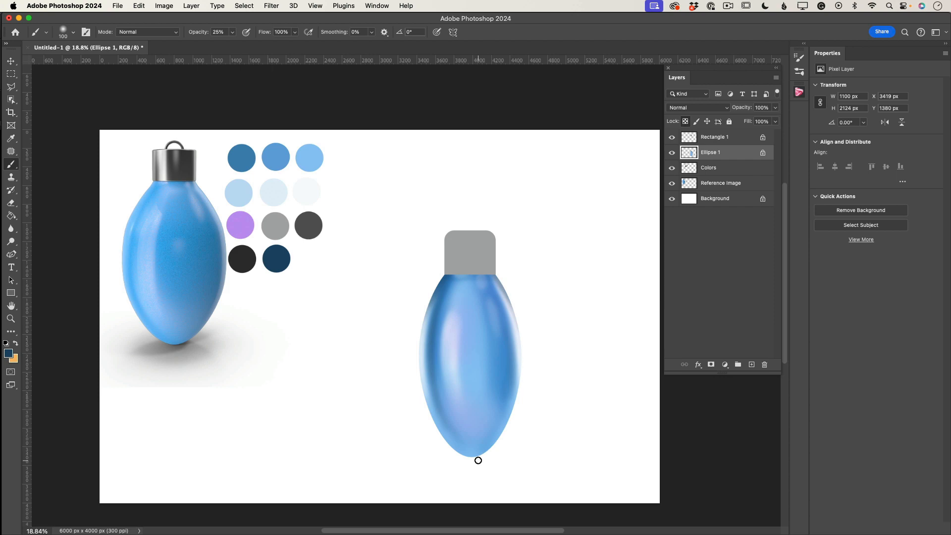
- Select the Rectangle 1 layer, sample the cap's gray and darken the foreground color to #585858
left_click(725, 140)
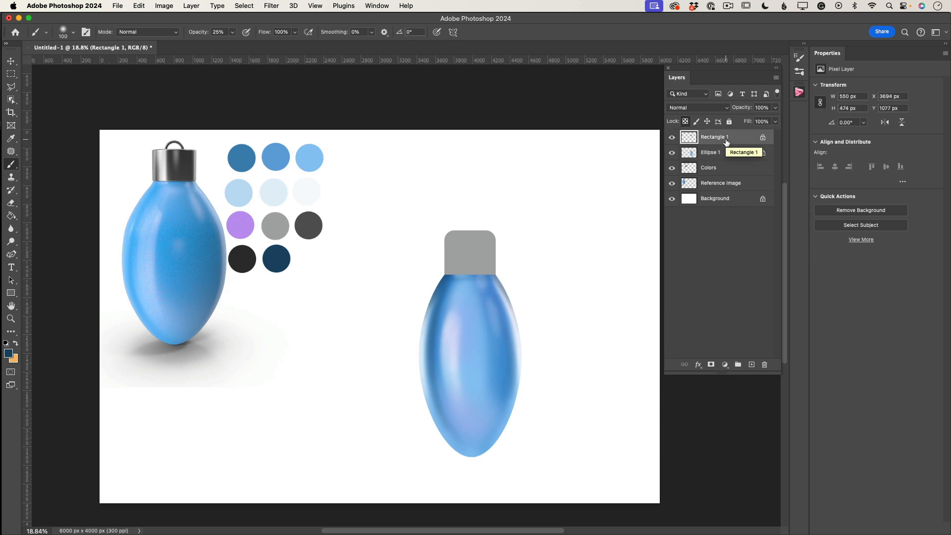
left_click(11, 140)
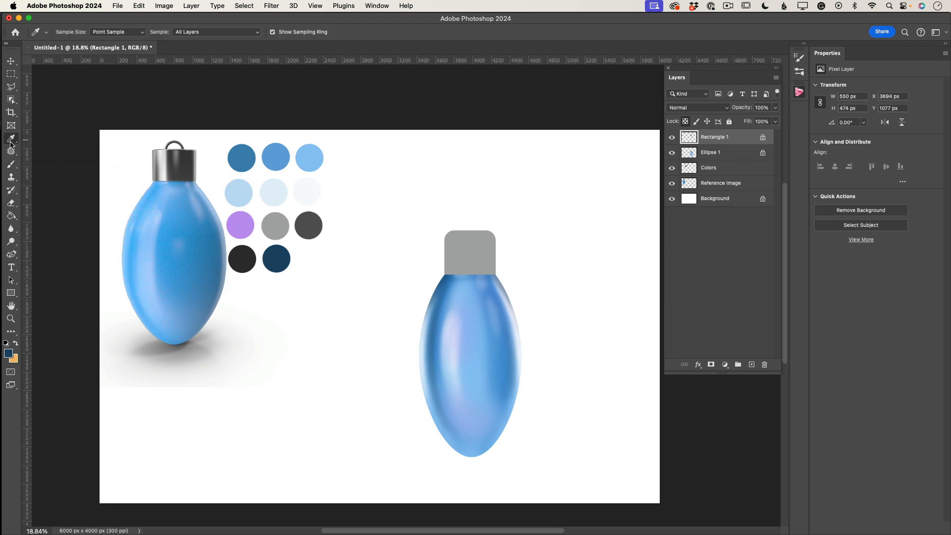
left_click(481, 246)
left_click(8, 353)
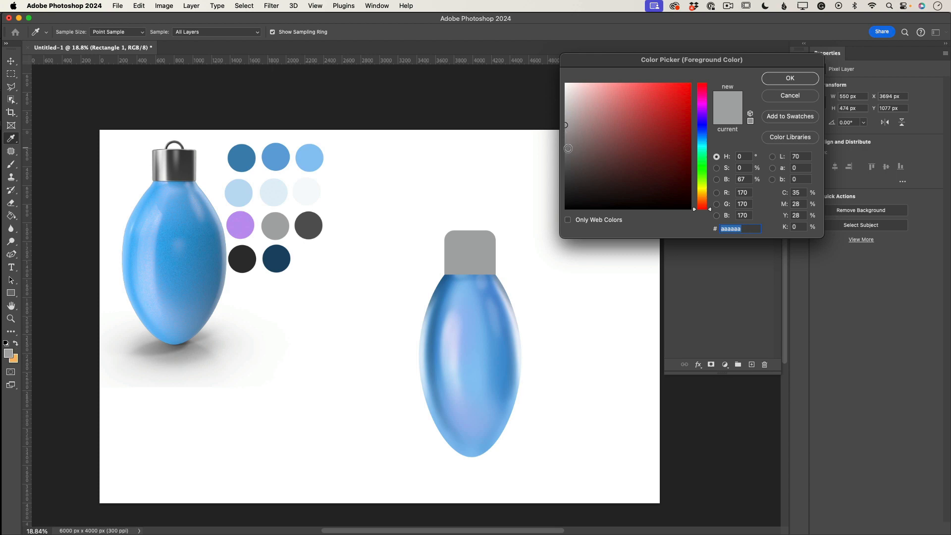
left_click_drag(567, 149, 564, 166)
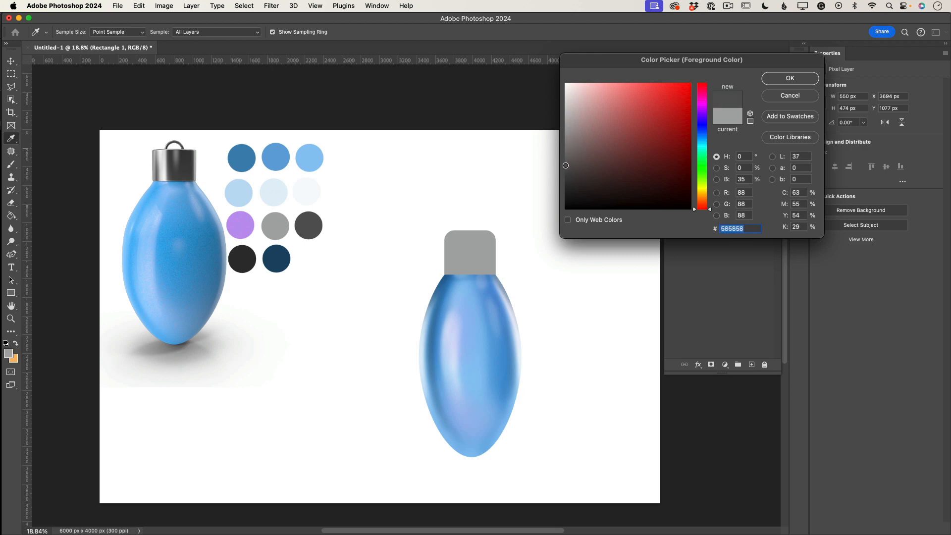
left_click(787, 82)
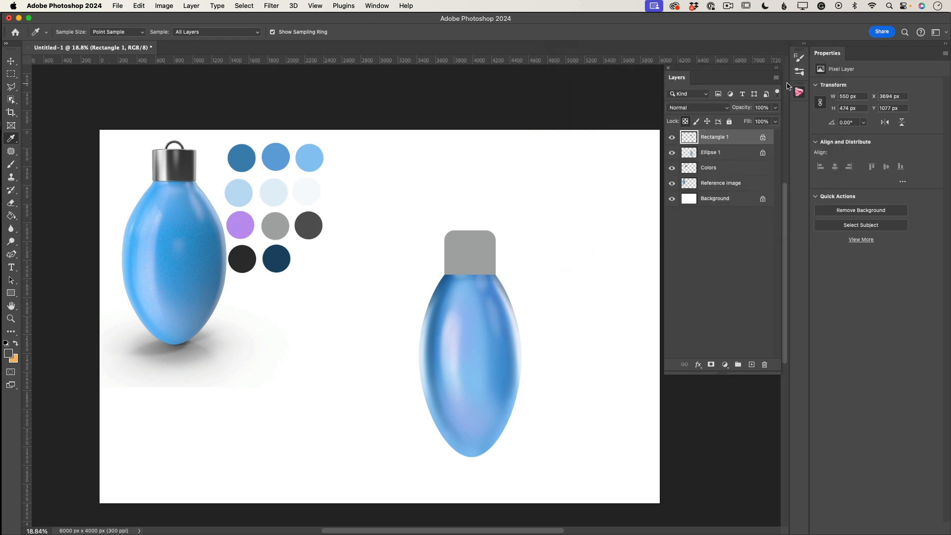
- Paint dark gray vertical bands down the cap's left, centre and right with the 100 px Brush at 100% opacity
left_click(12, 166)
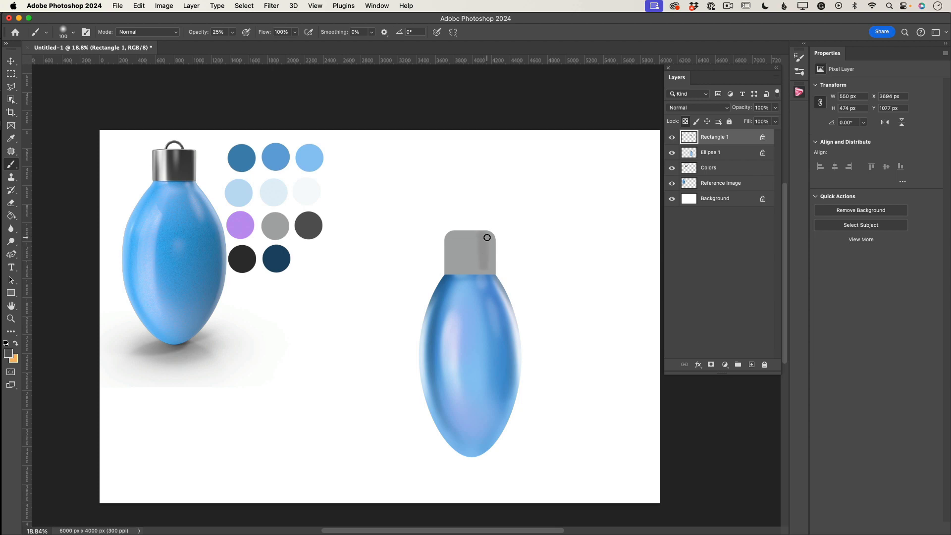
left_click(232, 33)
left_click_drag(232, 44, 286, 49)
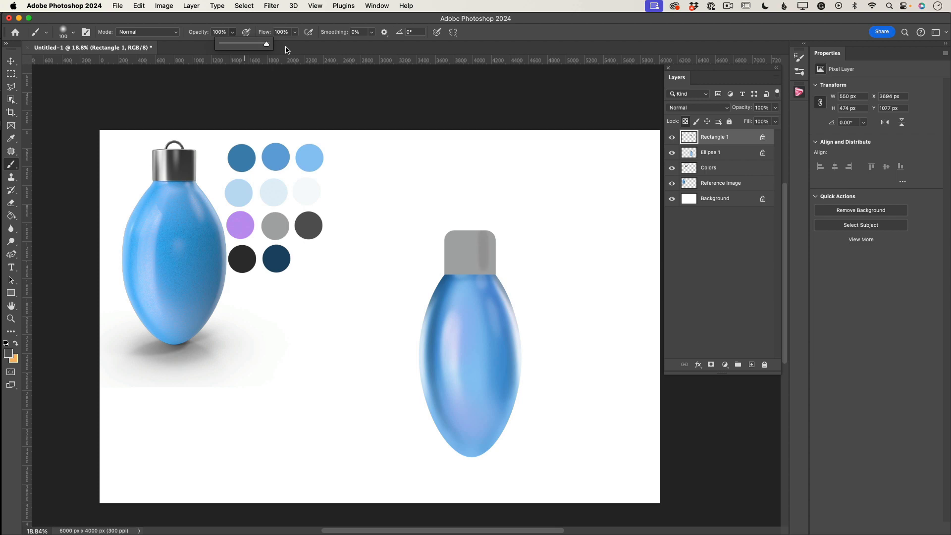
left_click_drag(484, 234, 482, 276)
left_click_drag(482, 236, 480, 268)
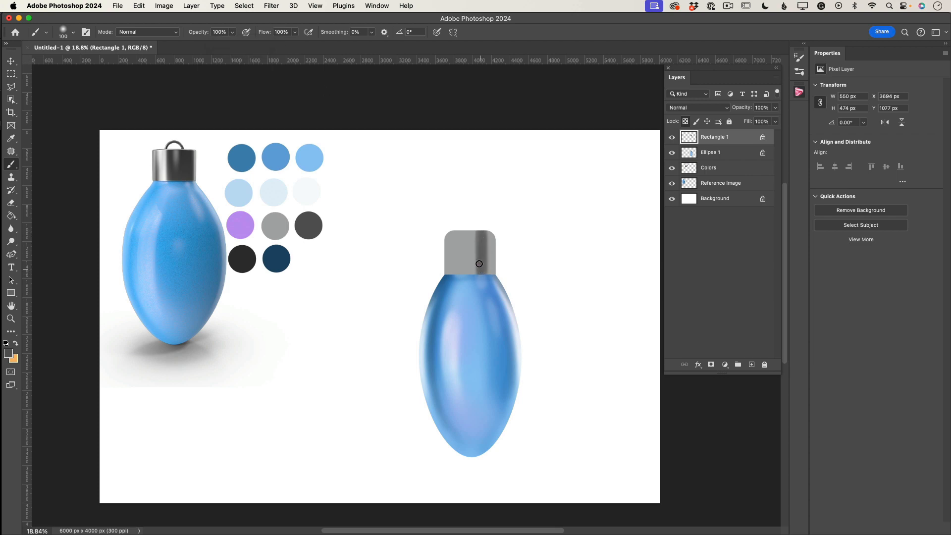
left_click_drag(453, 235, 455, 275)
left_click_drag(483, 238, 486, 275)
mouse_move(475, 243)
left_mouse_down()
mouse_move(474, 232)
mouse_move(474, 273)
mouse_move(472, 229)
mouse_move(466, 270)
mouse_move(481, 275)
left_mouse_up()
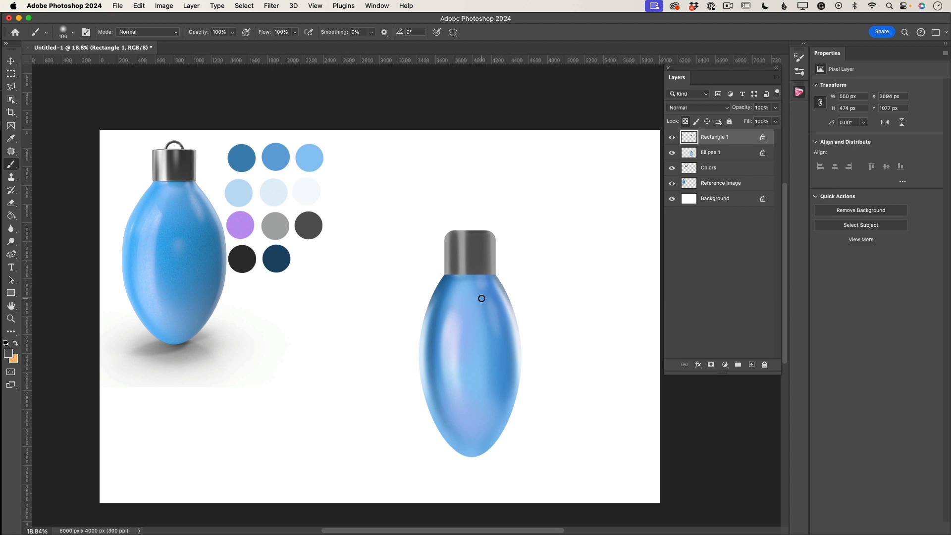
- Set the foreground color to #1f1f1f and paint near-black vertical streaks down the cap's left, centre and right
left_click(11, 355)
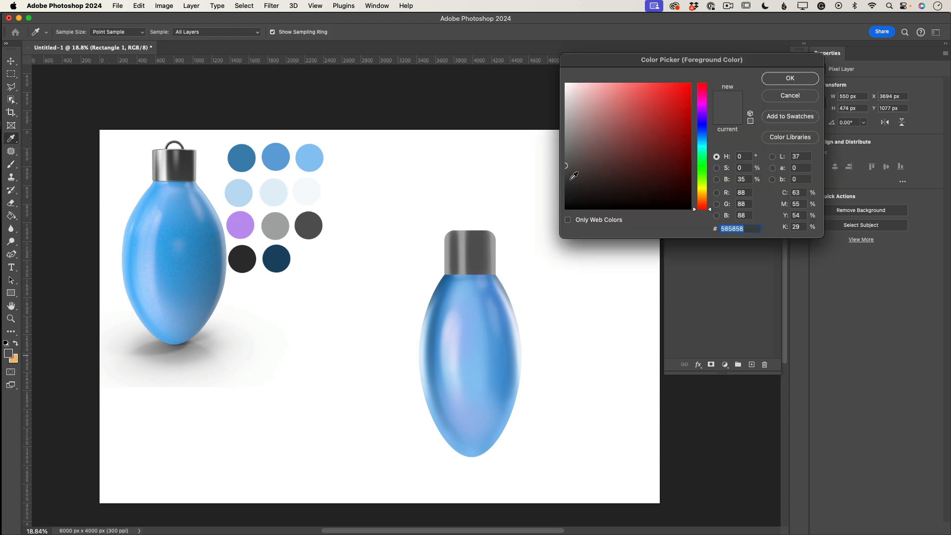
left_click_drag(570, 177, 564, 193)
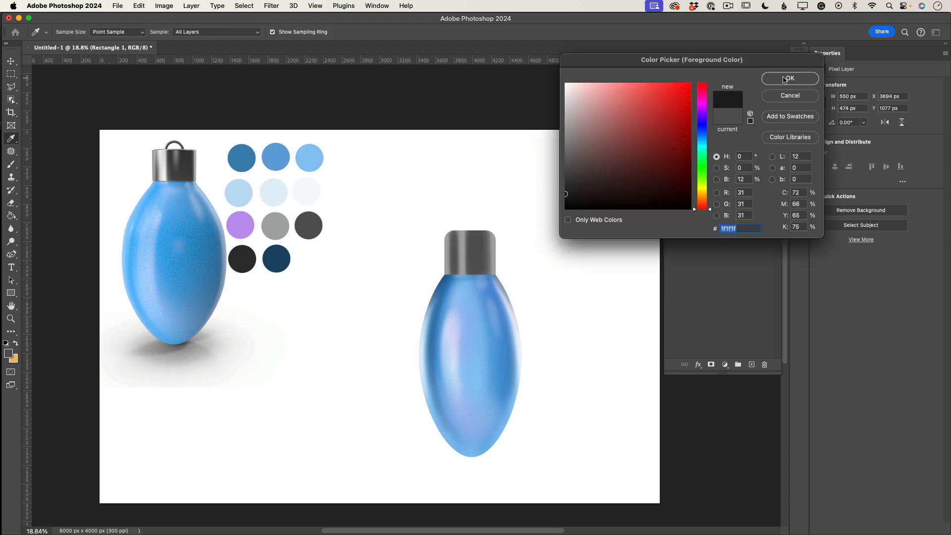
left_click(788, 79)
key("b")
left_click_drag(487, 234, 487, 268)
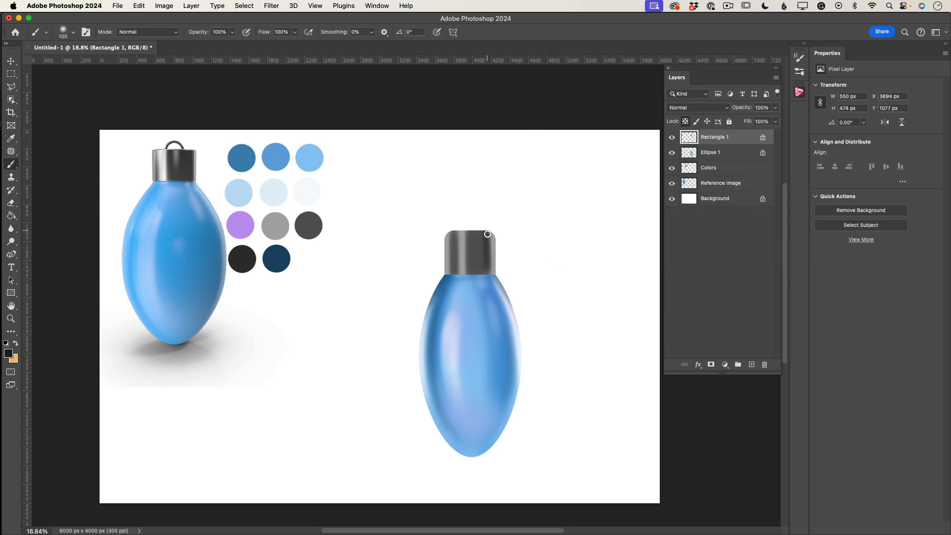
mouse_move(488, 233)
left_mouse_down()
mouse_move(489, 284)
mouse_move(488, 266)
mouse_move(454, 273)
left_mouse_up()
left_click_drag(471, 234, 471, 251)
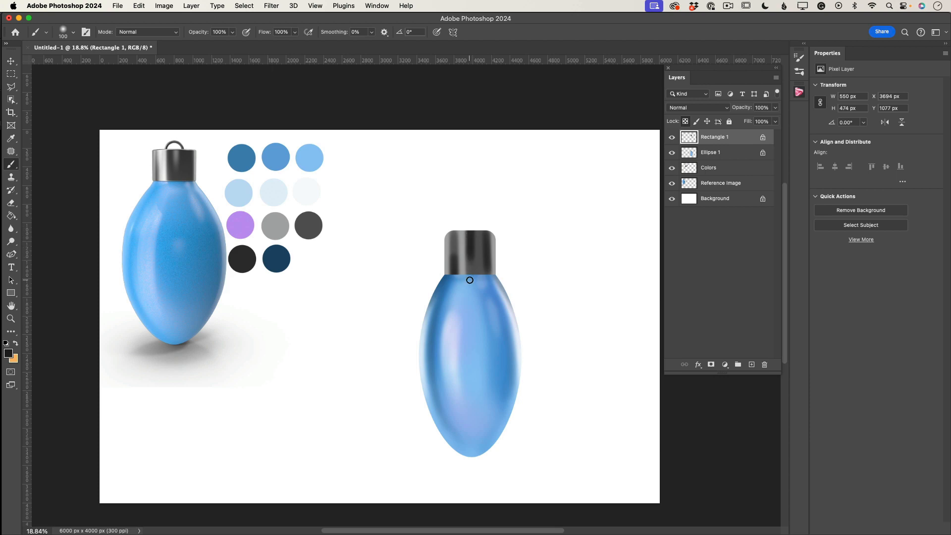
- Blend the cap's gray and near-black bands with the Mixer Brush at 200 px
right_click(11, 164)
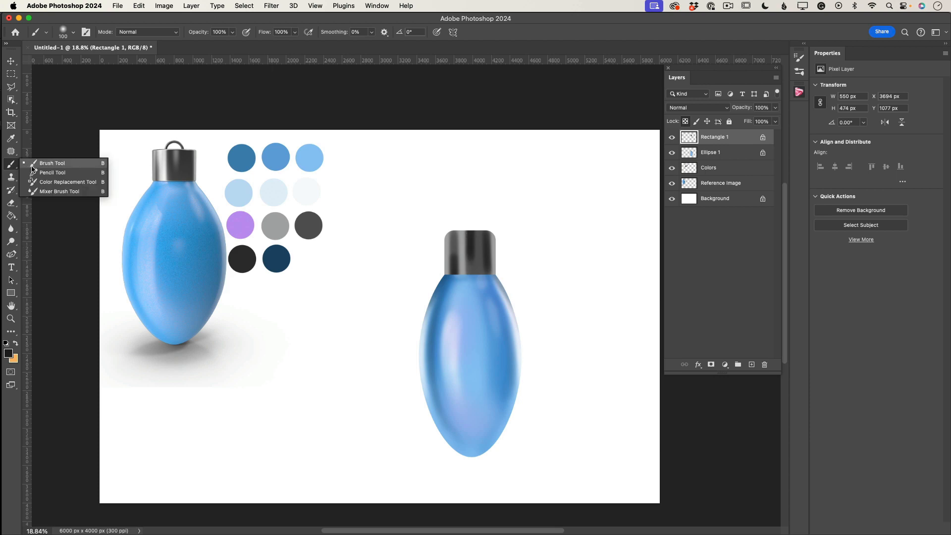
left_click(58, 192)
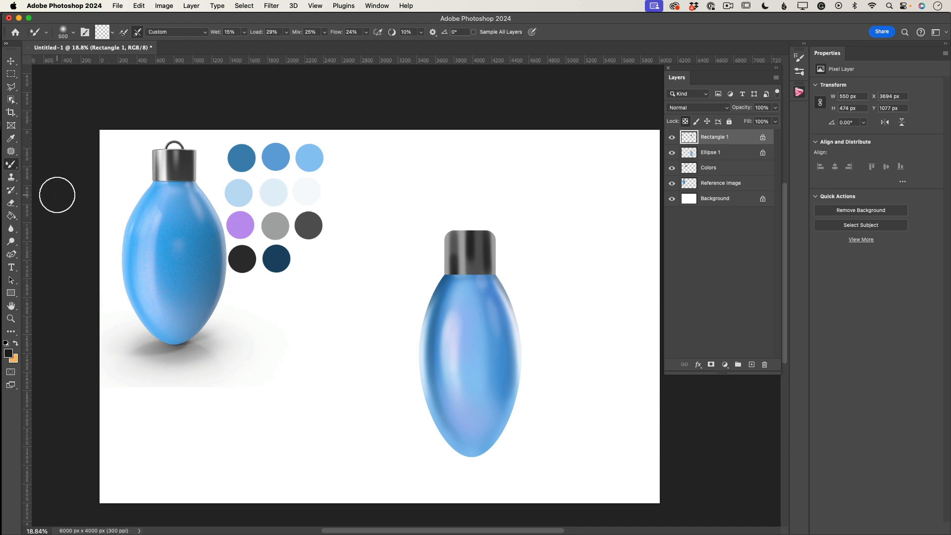
left_click(467, 249)
key("bracketleft")
key("bracketleft")
key("bracketleft")
mouse_move(453, 238)
left_mouse_down()
mouse_move(454, 260)
mouse_move(455, 227)
mouse_move(459, 270)
mouse_move(460, 261)
mouse_move(472, 267)
mouse_move(475, 239)
mouse_move(486, 281)
mouse_move(484, 232)
mouse_move(486, 264)
mouse_move(477, 271)
mouse_move(475, 227)
mouse_move(477, 278)
mouse_move(456, 268)
mouse_move(461, 289)
mouse_move(454, 229)
mouse_move(457, 280)
mouse_move(454, 255)
mouse_move(479, 257)
mouse_move(477, 247)
mouse_move(471, 268)
mouse_move(466, 240)
mouse_move(462, 273)
mouse_move(461, 227)
mouse_move(463, 275)
mouse_move(462, 229)
mouse_move(463, 262)
mouse_move(483, 264)
mouse_move(484, 239)
mouse_move(485, 294)
left_mouse_up()
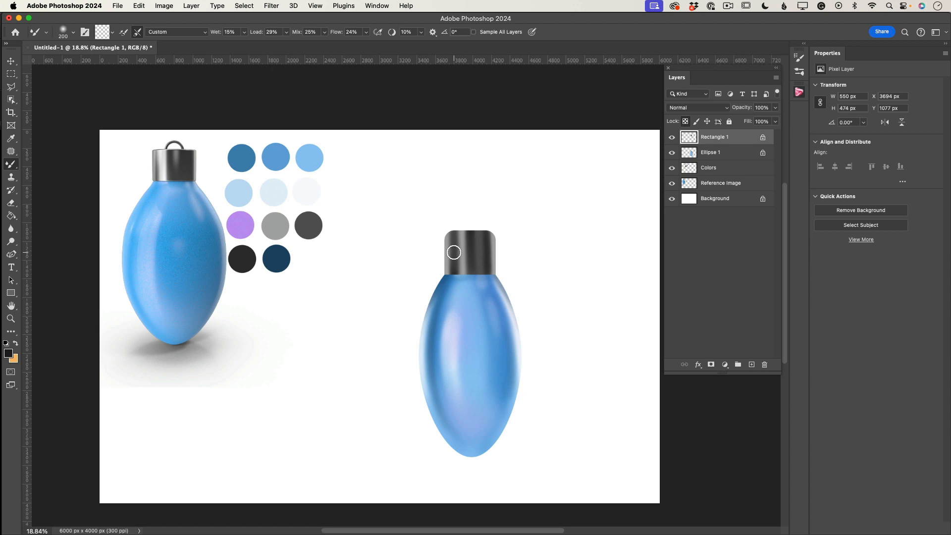
- Paint thin highlights along the cap's edges and lower left using the near-white swatch, with the Brush at 50 px
left_click(12, 140)
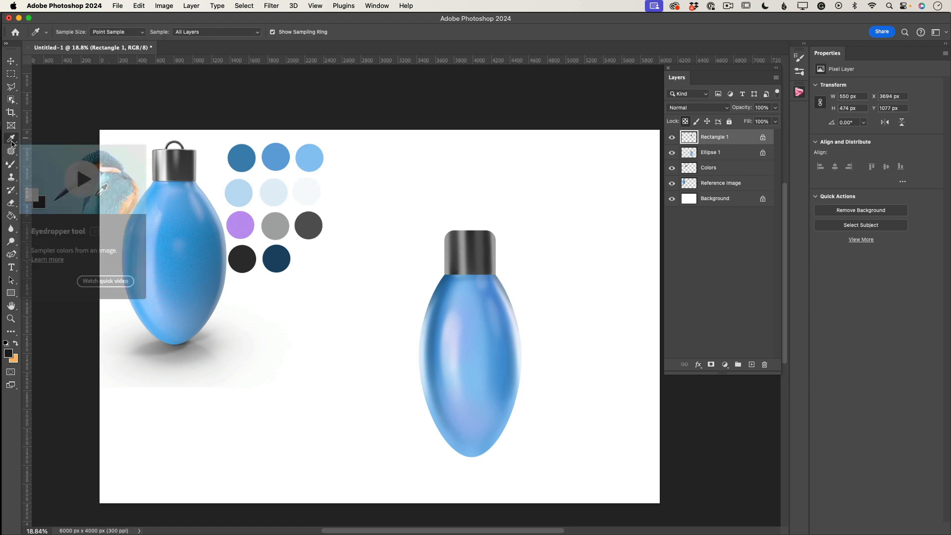
left_click(313, 190)
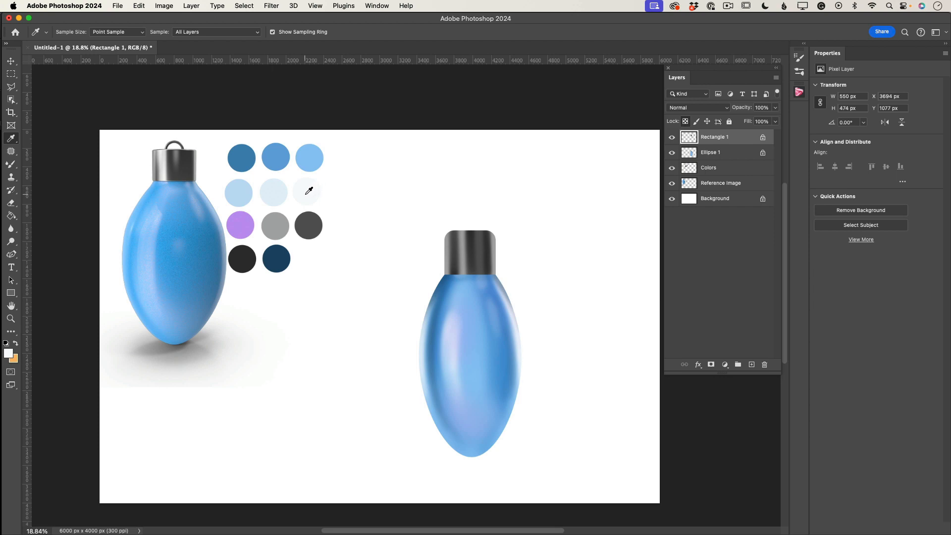
left_click(11, 164)
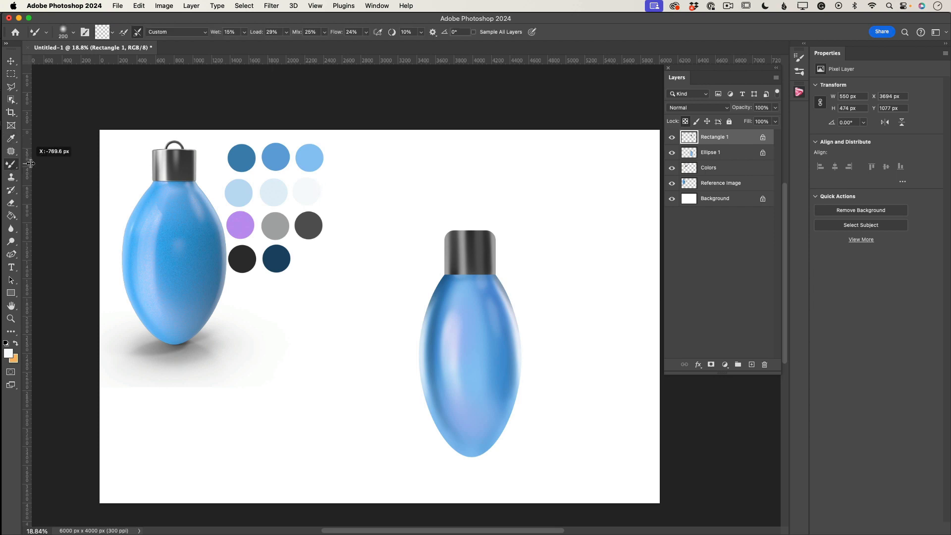
left_click_drag(22, 163, 11, 165)
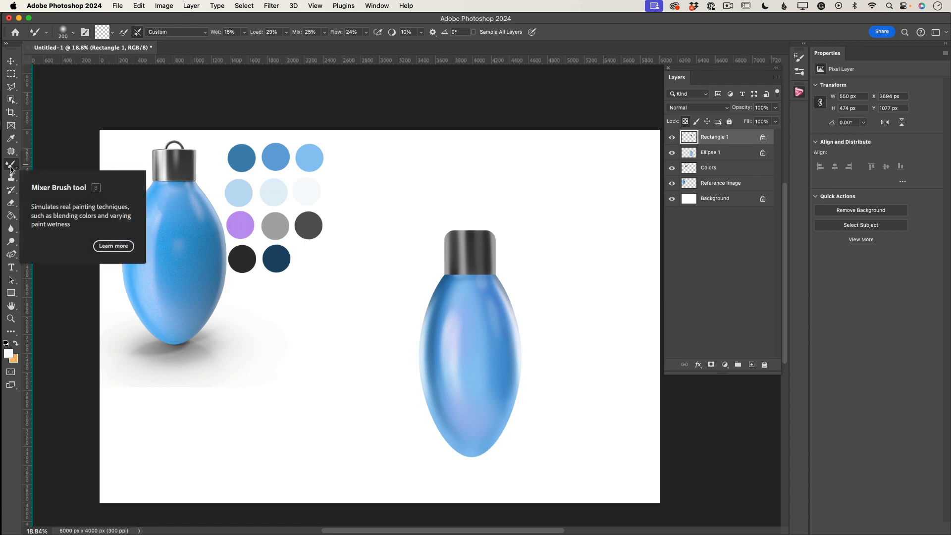
scroll(10, 169, "right", 1)
scroll(11, 169, "down", 1)
scroll(11, 169, "down", 1)
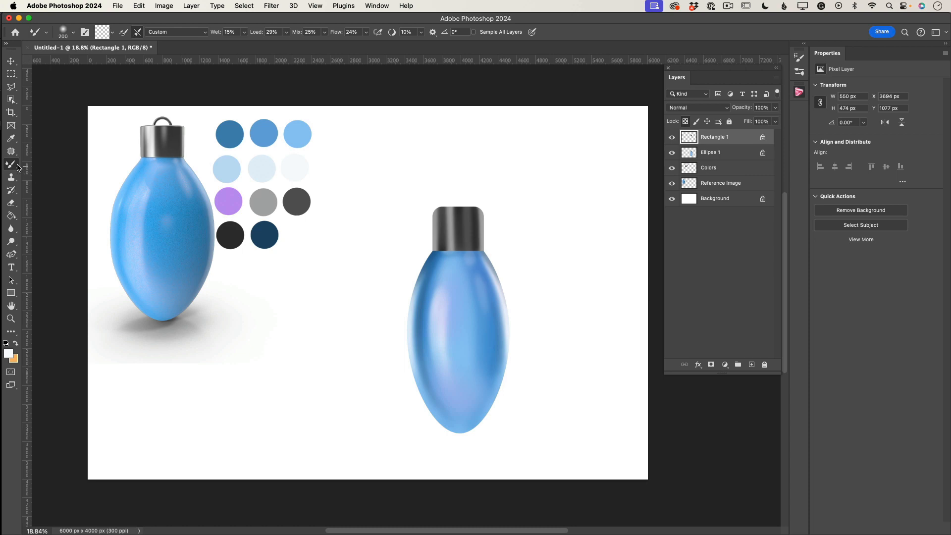
right_click(17, 168)
left_click(57, 165)
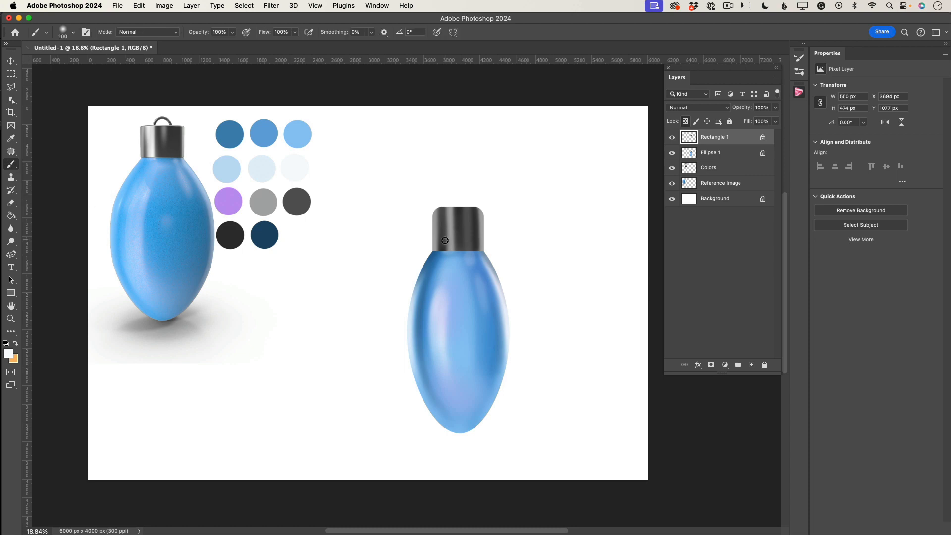
key("bracketleft")
mouse_move(481, 213)
left_mouse_down()
mouse_move(483, 237)
mouse_move(457, 212)
mouse_move(450, 224)
mouse_move(449, 208)
mouse_move(451, 231)
mouse_move(451, 204)
mouse_move(452, 237)
left_mouse_up()
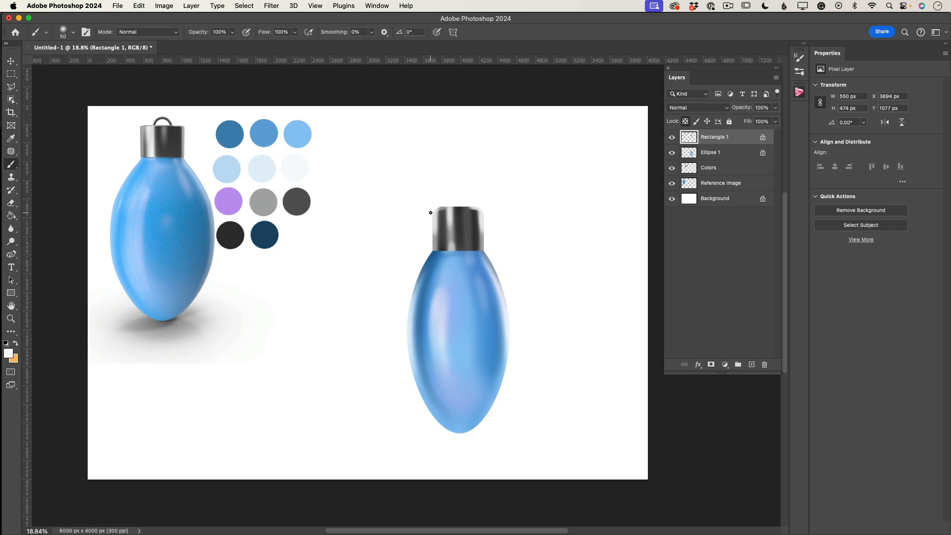
- Soften the near-white highlights on the cap with the Mixer Brush, reducing it from 200 to 90 px for the edges
left_click(16, 167)
left_click(45, 193)
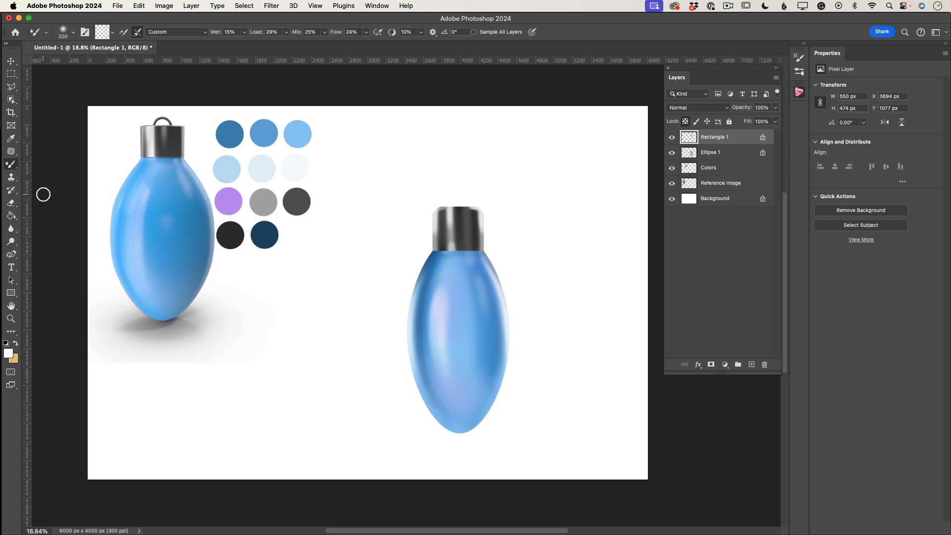
mouse_move(438, 226)
left_mouse_down()
mouse_move(443, 211)
mouse_move(453, 247)
mouse_move(451, 216)
mouse_move(443, 246)
mouse_move(438, 224)
mouse_move(437, 247)
mouse_move(438, 209)
mouse_move(445, 249)
mouse_move(460, 205)
mouse_move(455, 255)
mouse_move(456, 210)
mouse_move(451, 248)
left_mouse_up()
key("bracketleft")
key("bracketleft")
key("bracketleft")
key("bracketleft")
key("bracketleft")
left_click_drag(480, 220, 474, 207)
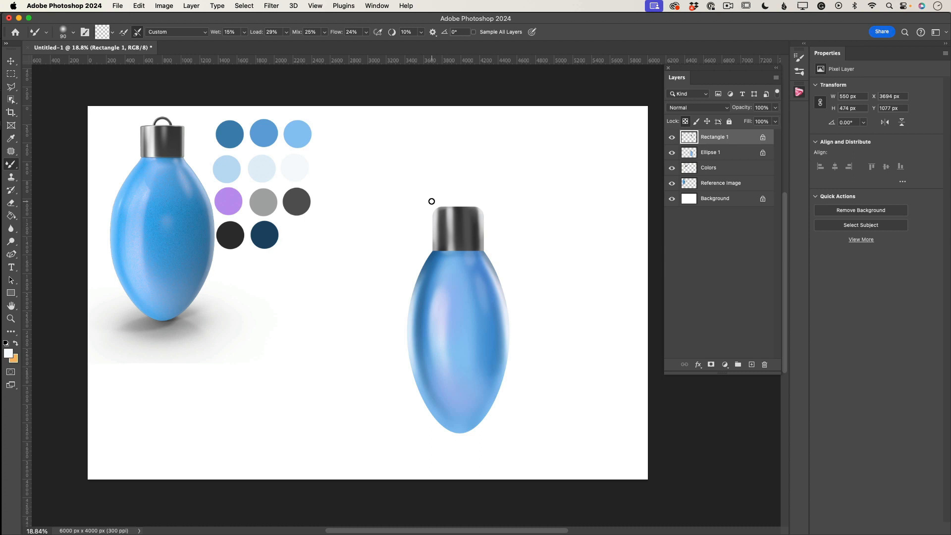
- Set the foreground color to #ffffff and paint thin white highlights along the cap's left and right edges with the Brush at 50 px
left_click(9, 354)
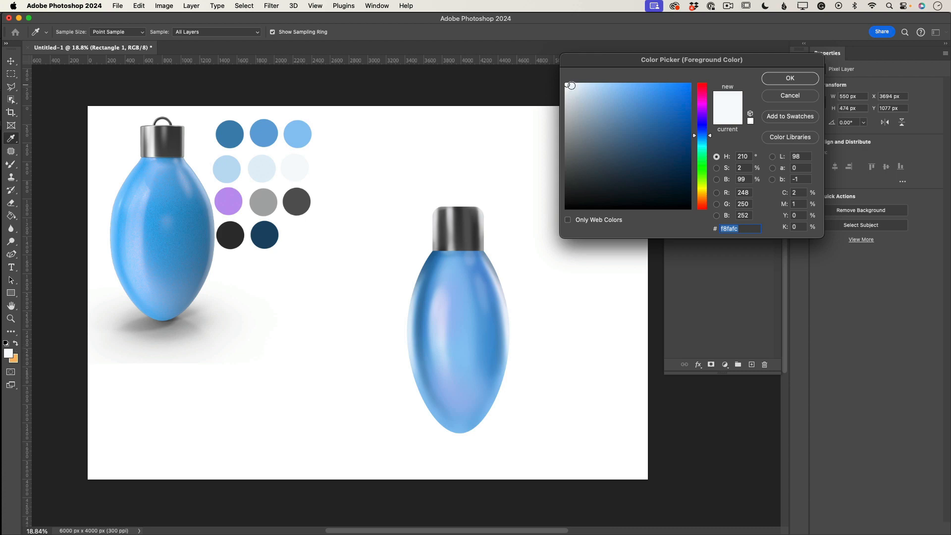
left_click(566, 84)
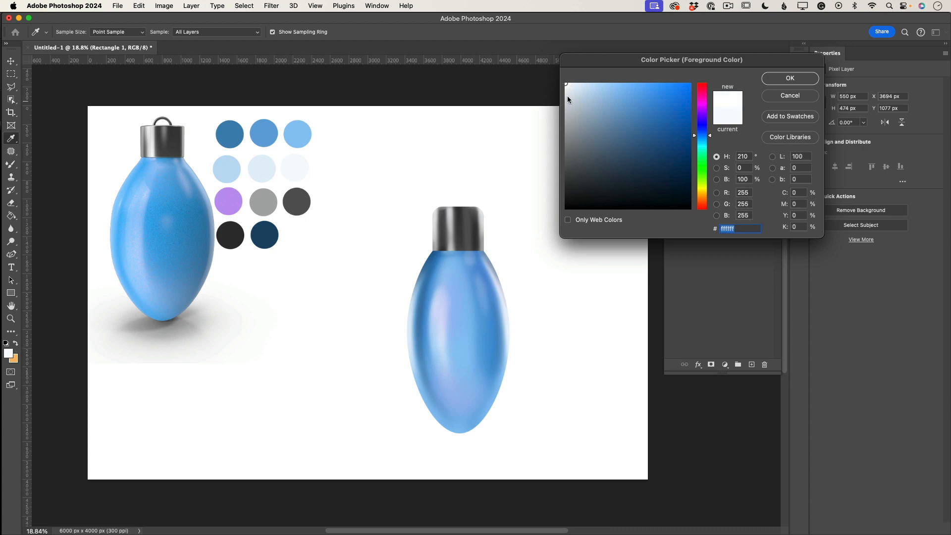
left_click(791, 80)
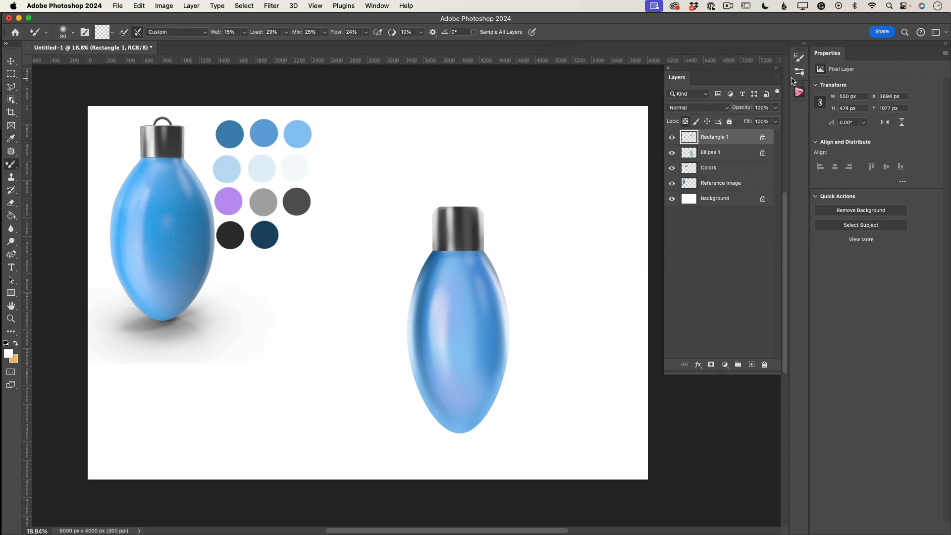
right_click(16, 165)
left_click(56, 165)
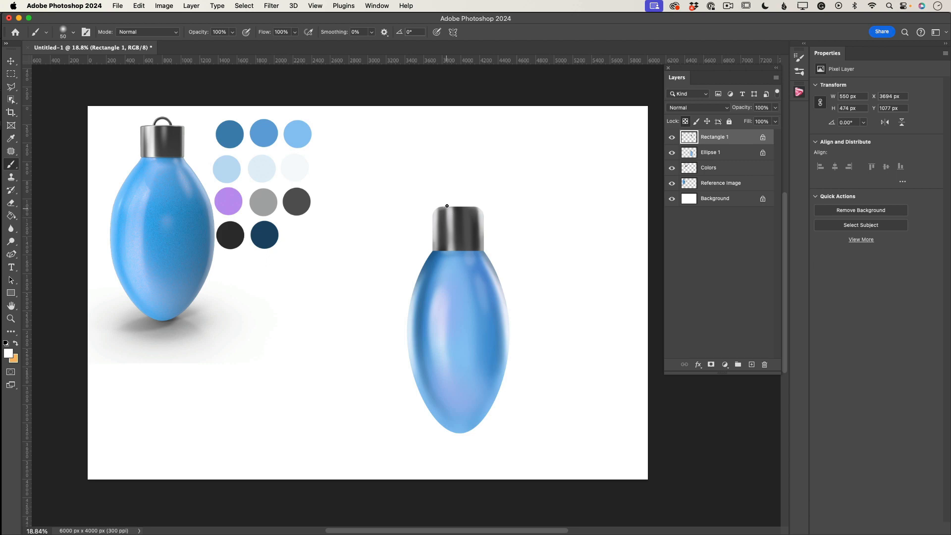
left_click_drag(451, 209, 452, 233)
key("super+z")
left_click_drag(483, 226, 481, 243)
left_click_drag(438, 206, 438, 243)
- Blend the white highlights into the cap's gray bands with the Mixer Brush at 90 px
right_click(11, 164)
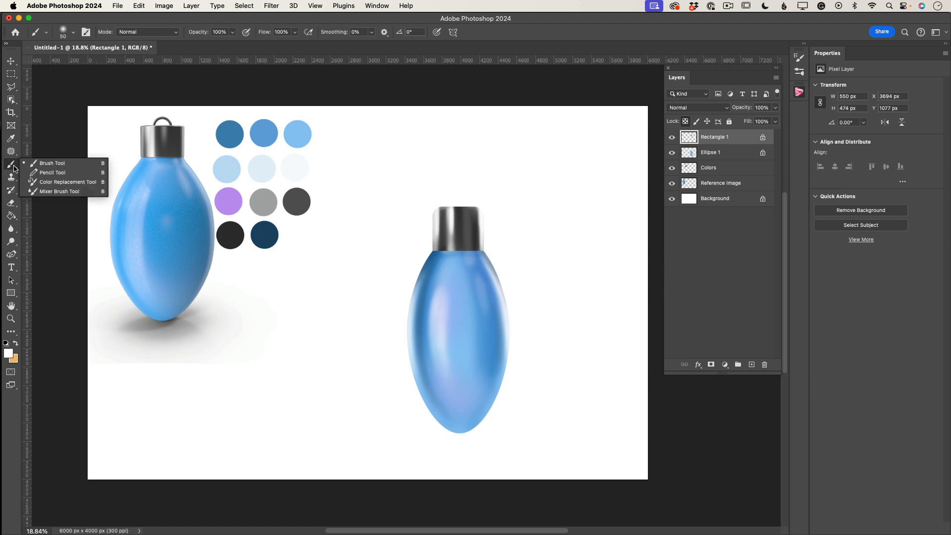
left_click(42, 193)
mouse_move(436, 240)
left_mouse_down()
mouse_move(437, 226)
mouse_move(439, 242)
left_mouse_up()
mouse_move(437, 207)
left_mouse_down()
mouse_move(441, 258)
mouse_move(446, 206)
mouse_move(450, 247)
mouse_move(449, 230)
mouse_move(452, 248)
mouse_move(476, 229)
mouse_move(478, 257)
left_mouse_up()
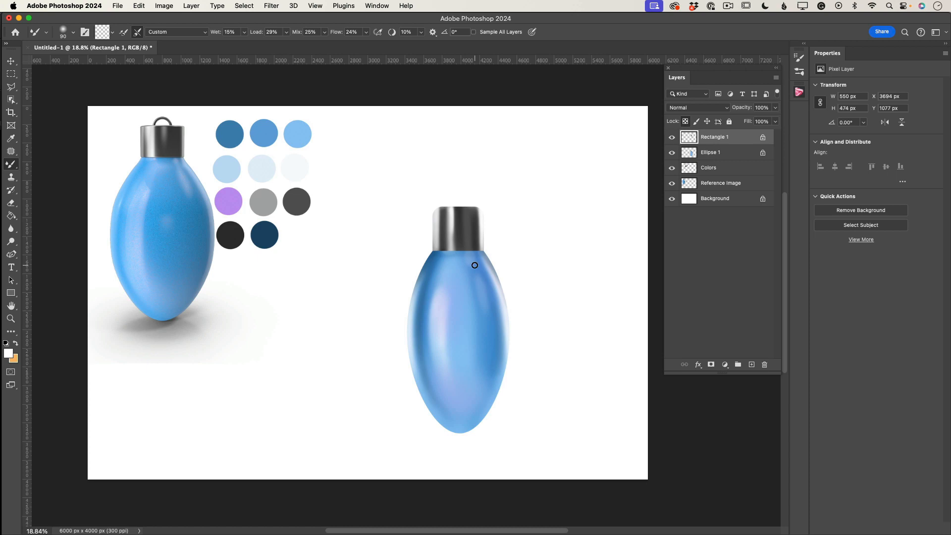
left_click_drag(448, 233, 452, 245)
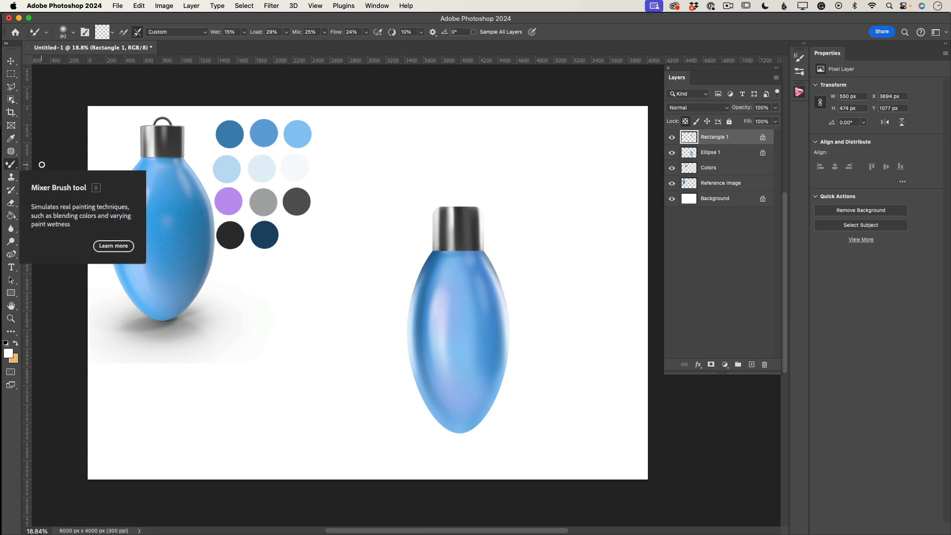
- Set the foreground color to #000000, darken the cap's left and right edges with the Brush at 50 px, and switch to the Mixer Brush
right_click(11, 163)
left_click(42, 161)
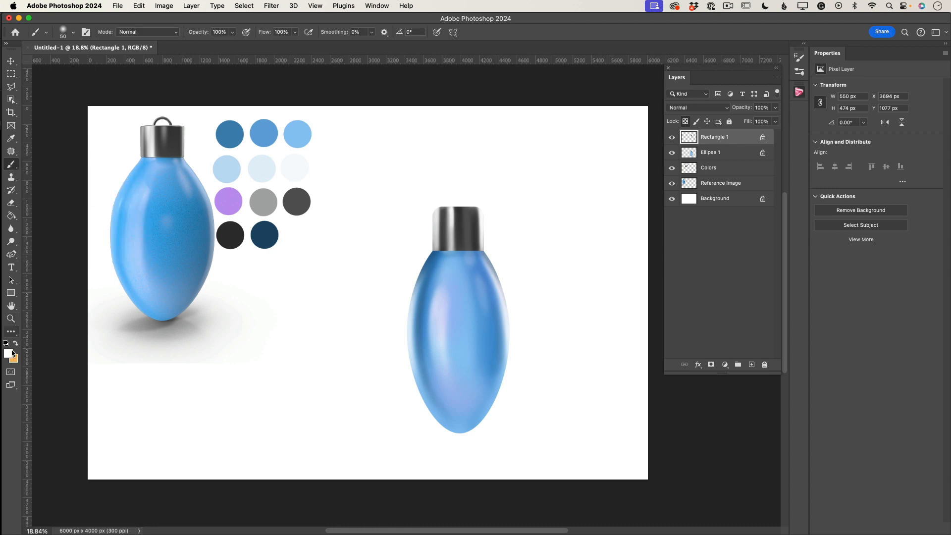
left_click(9, 353)
left_click_drag(572, 194, 566, 209)
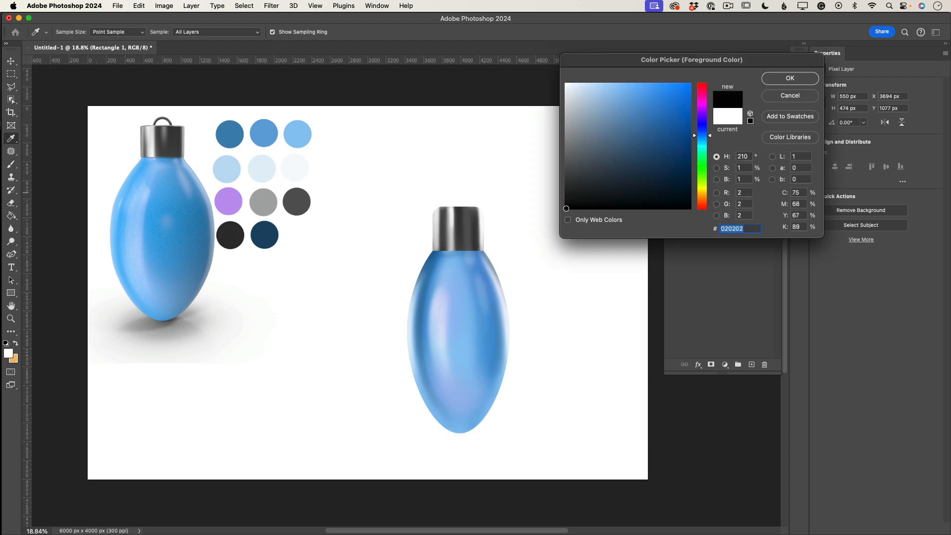
left_click(786, 80)
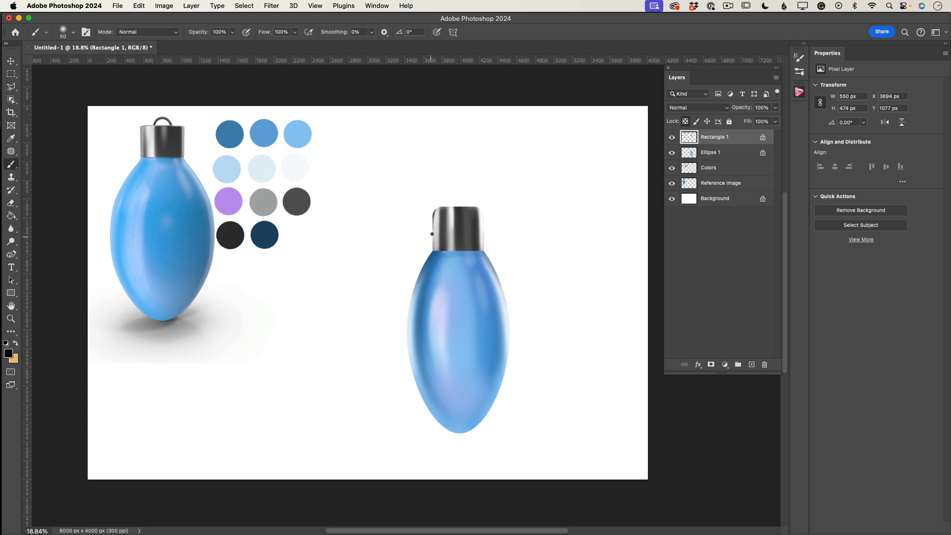
left_click_drag(431, 248, 432, 228)
left_click_drag(481, 208, 485, 239)
left_click_drag(484, 224, 486, 267)
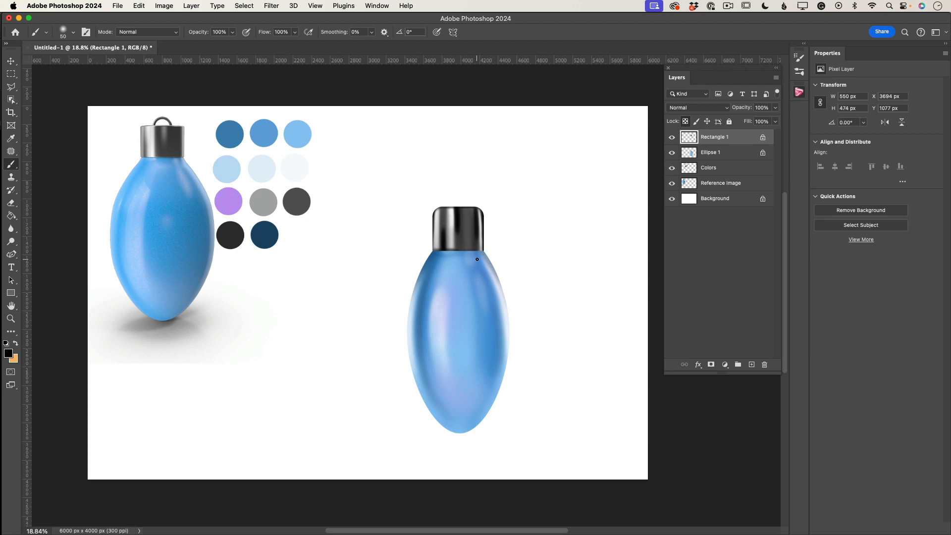
right_click(11, 163)
left_click(42, 192)
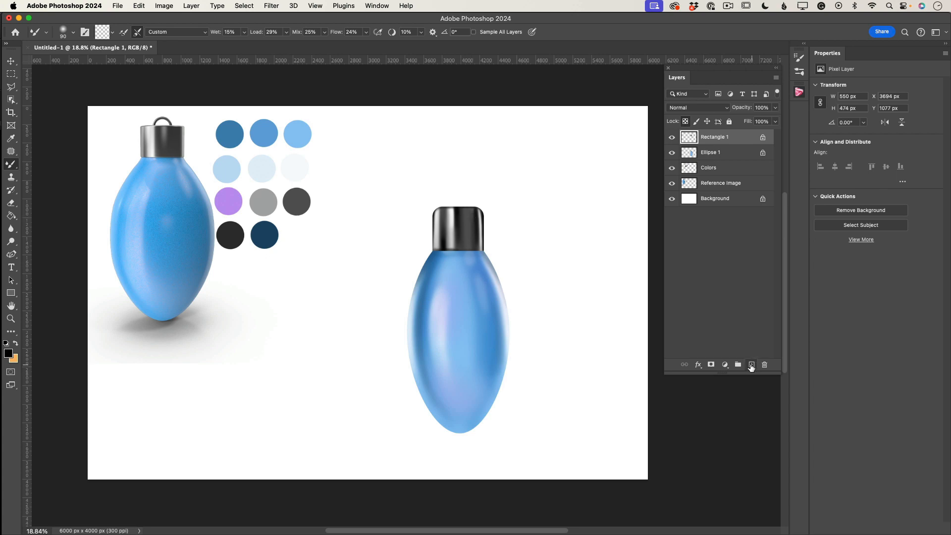
- Add a new layer between Rectangle 1 and Ellipse 1, check the neighbouring layers' visibility, and select the new layer
left_click(752, 364)
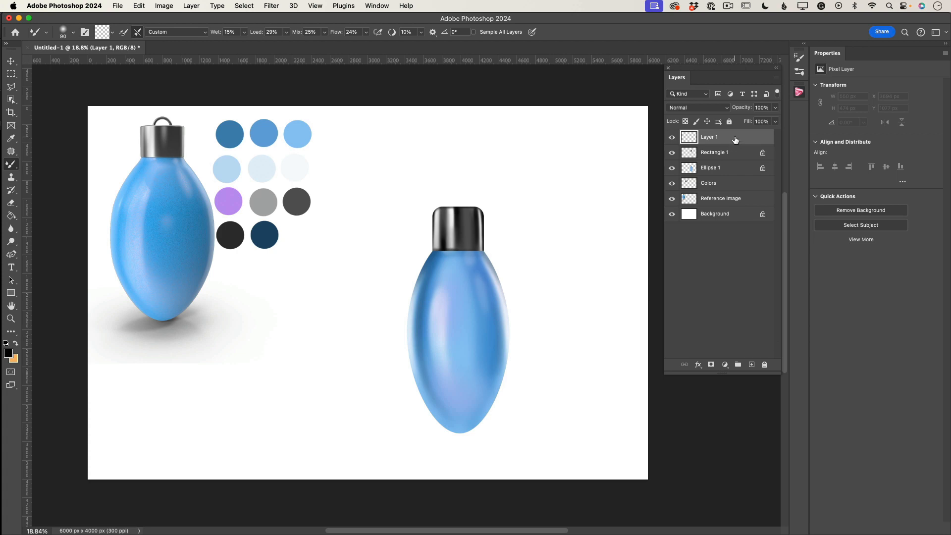
left_click_drag(736, 141, 733, 165)
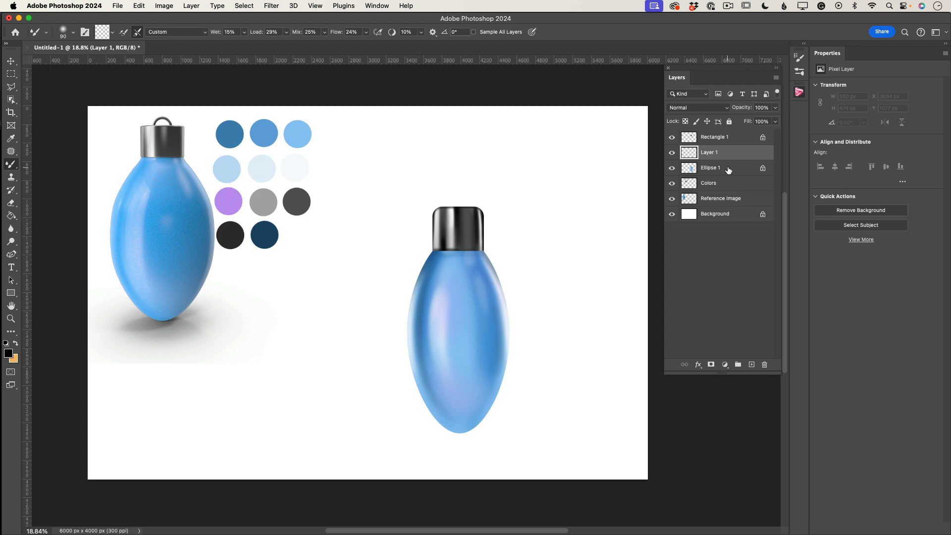
left_click(672, 168)
left_click(673, 168)
left_click(718, 138)
left_click(672, 137)
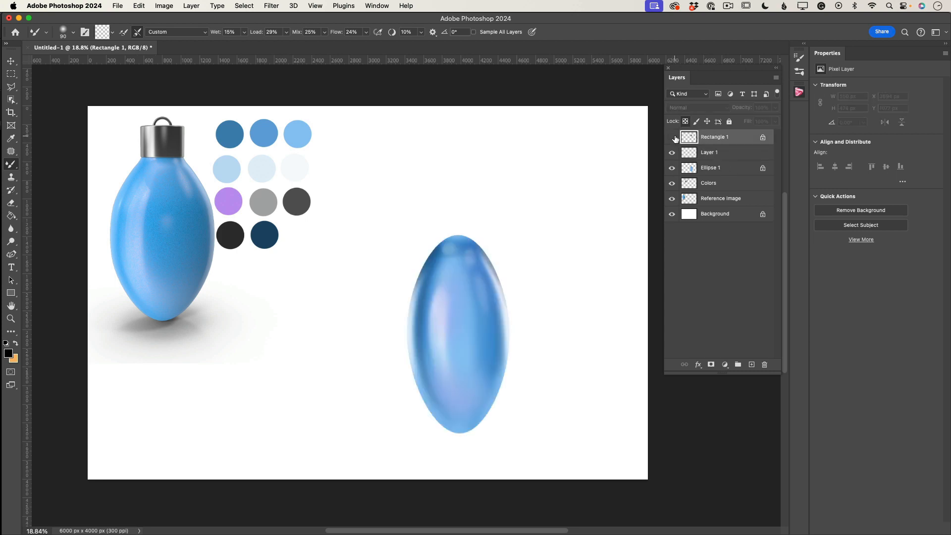
left_click(673, 137)
left_click(728, 158)
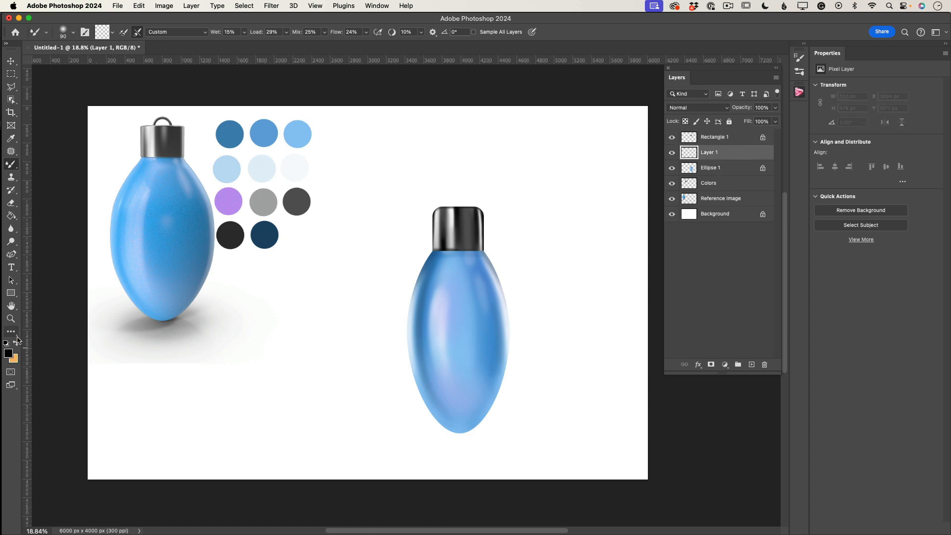
- Paint a small black hanging loop on top of the cap with the Brush at 45 px
left_click(12, 164)
left_click(46, 163)
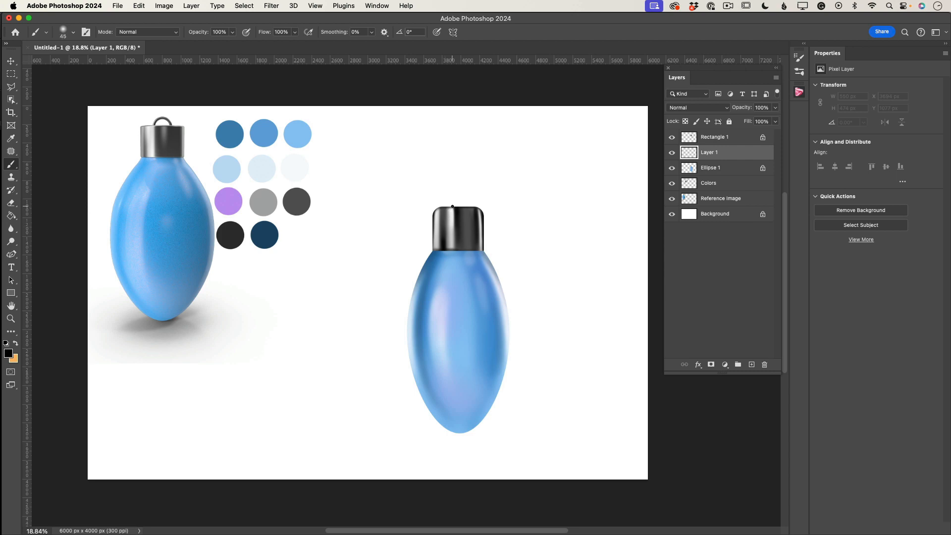
left_click_drag(451, 205, 464, 205)
- Set the foreground color to #aaaaaa and paint a gray highlight along the hanging loop
left_click(8, 352)
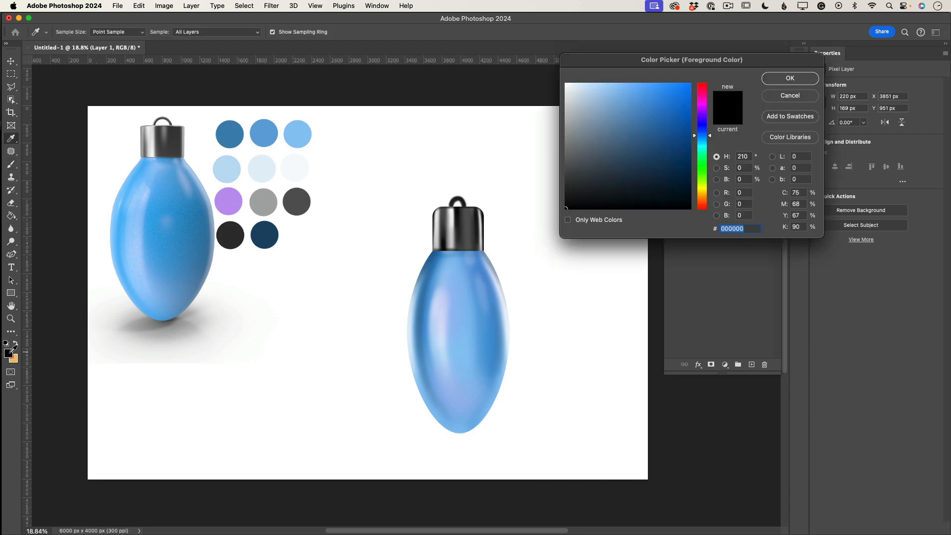
left_click(573, 101)
left_click_drag(573, 101, 565, 125)
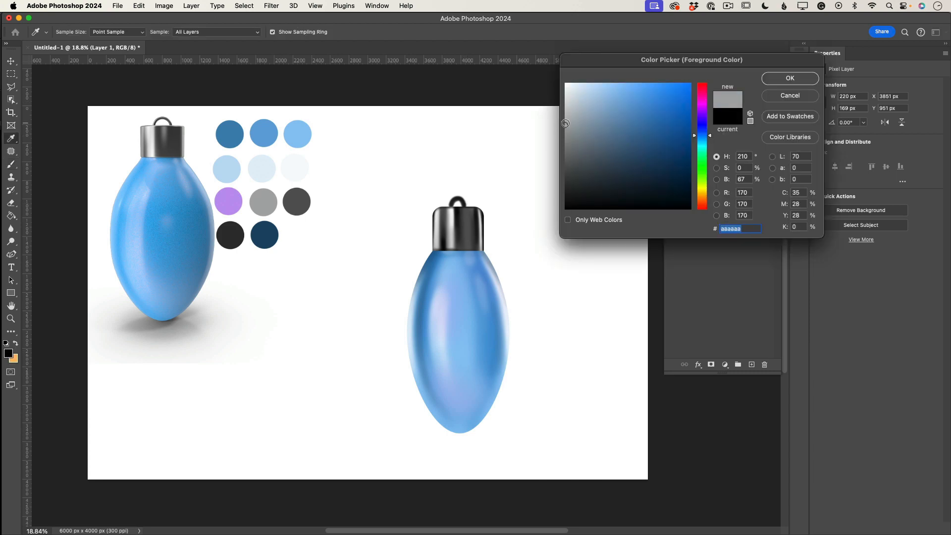
left_click(787, 78)
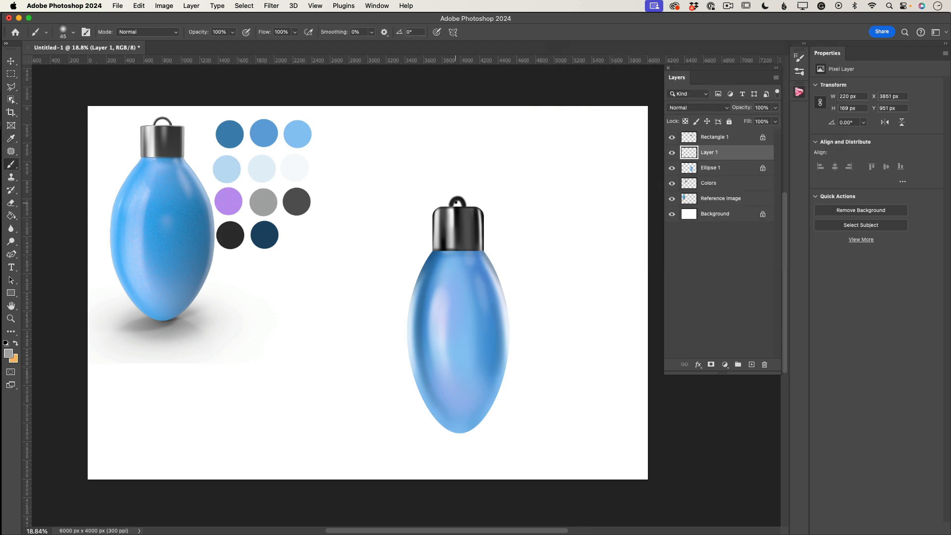
mouse_move(454, 199)
left_mouse_down()
mouse_move(449, 209)
mouse_move(466, 210)
left_mouse_up()
- Add a new layer directly above the Background and set the Brush to 15% opacity and 400 px
left_click(722, 216)
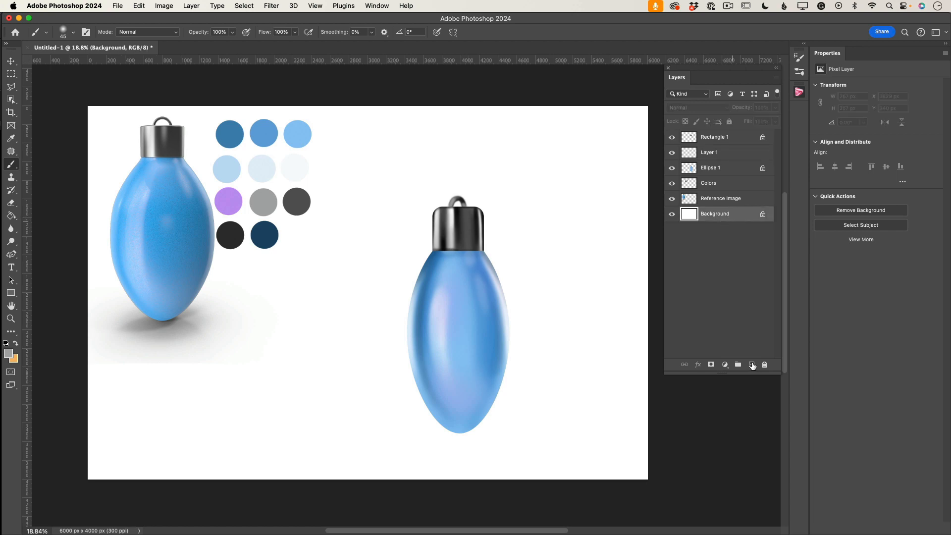
left_click(752, 365)
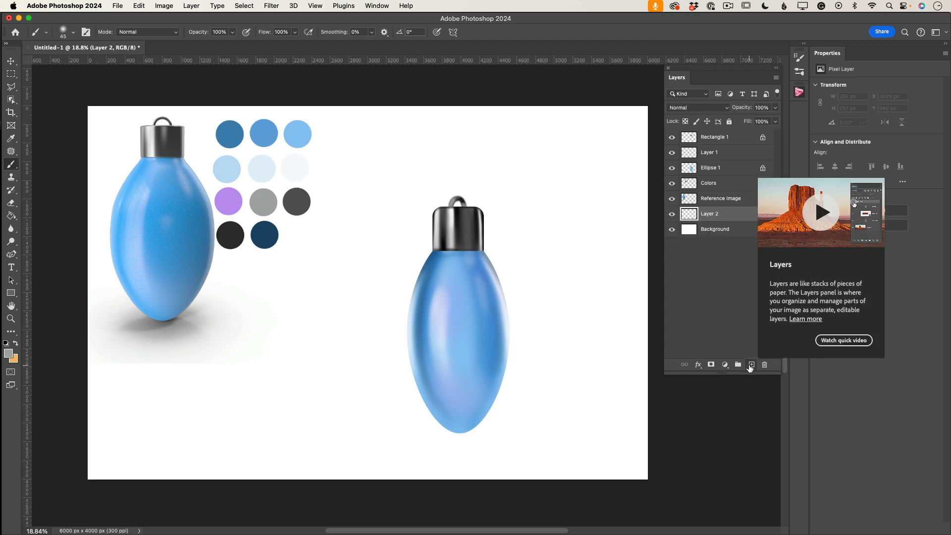
key("i")
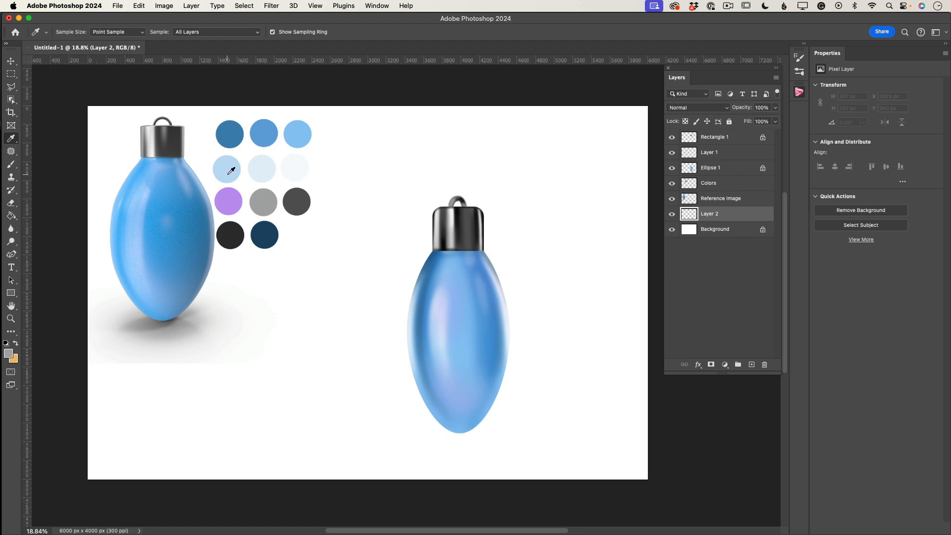
left_click(11, 166)
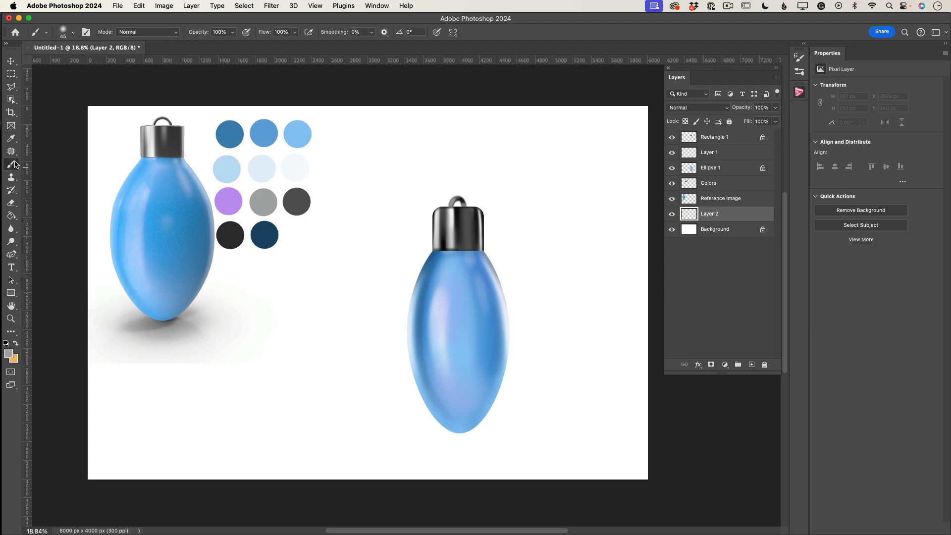
left_click(233, 31)
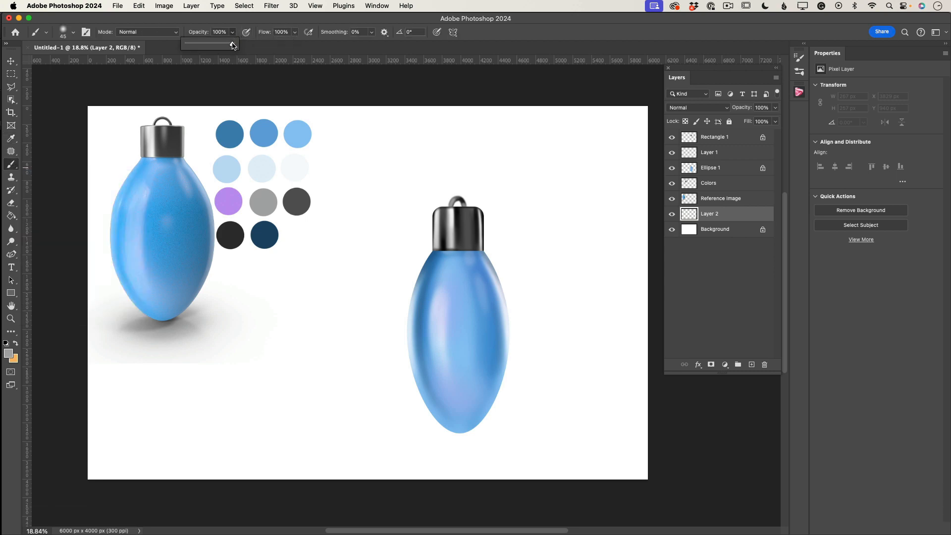
left_click_drag(232, 45, 193, 47)
key("bracketright")
key("bracketright")
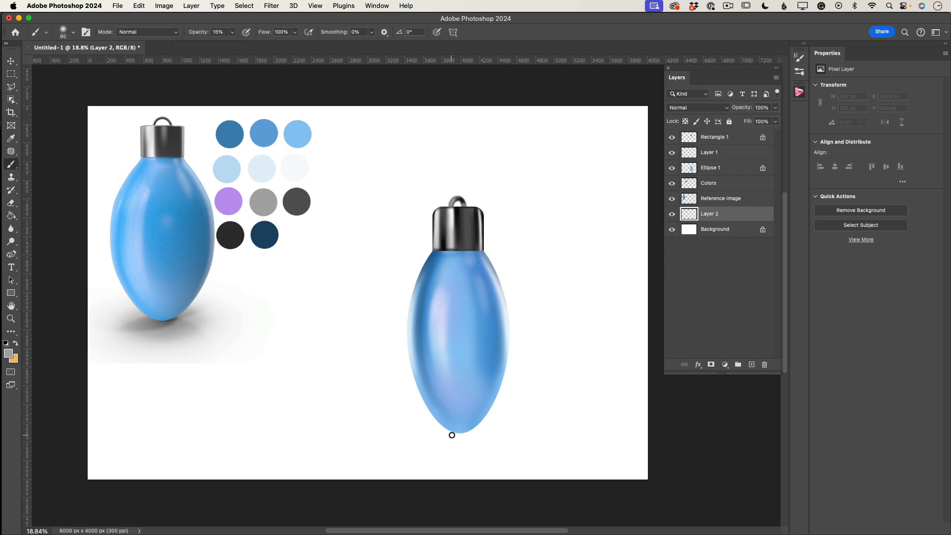
key("bracketright")
key("bracketright")
key("bracketright")
key("bracketright")
key("bracketright")
key("bracketright")
key("bracketright")
key("bracketright")
key("bracketright")
key("bracketright")
key("bracketright")
- Try a soft #aaaaaa gray shadow beneath the bulb's tip, and replace its layer with a new empty one above the Background
mouse_move(448, 433)
left_mouse_down()
mouse_move(410, 446)
mouse_move(457, 413)
mouse_move(454, 440)
mouse_move(424, 432)
mouse_move(396, 452)
left_mouse_up()
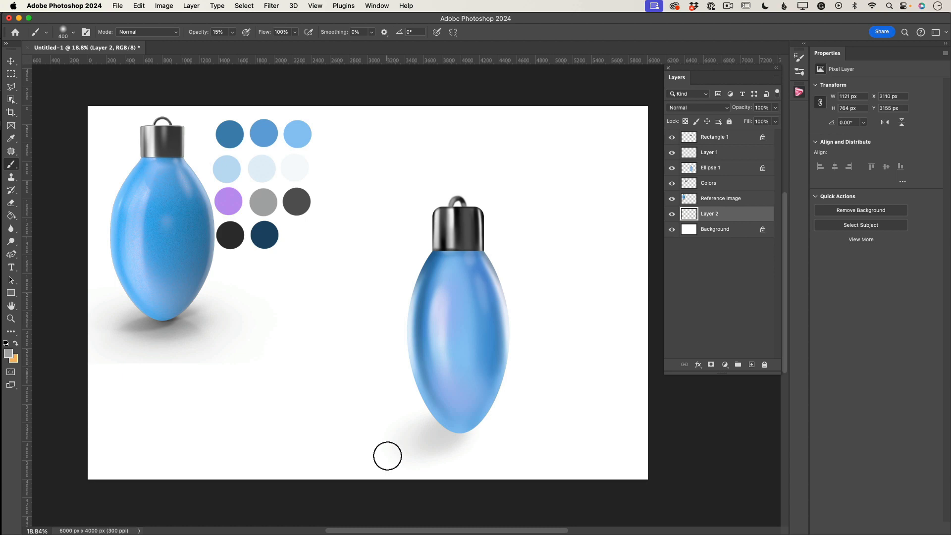
left_click(8, 353)
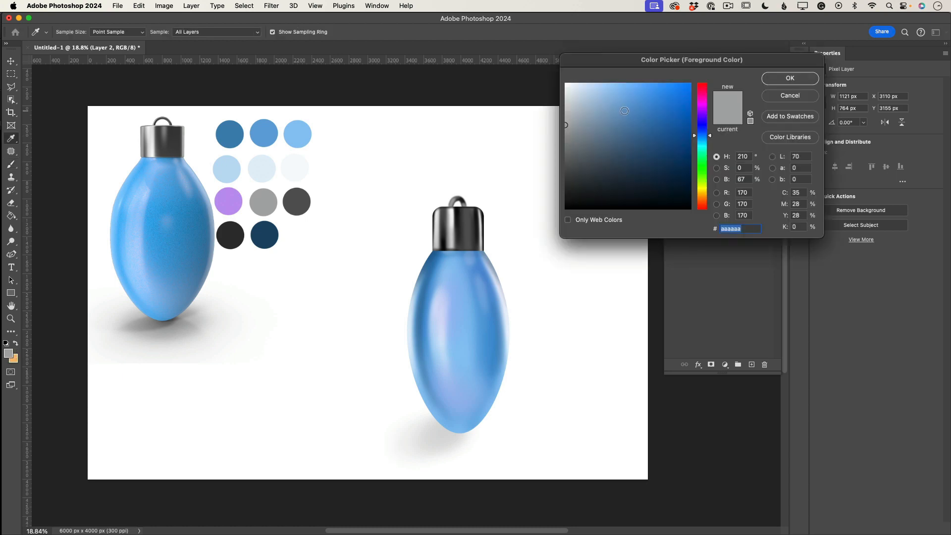
left_click(783, 99)
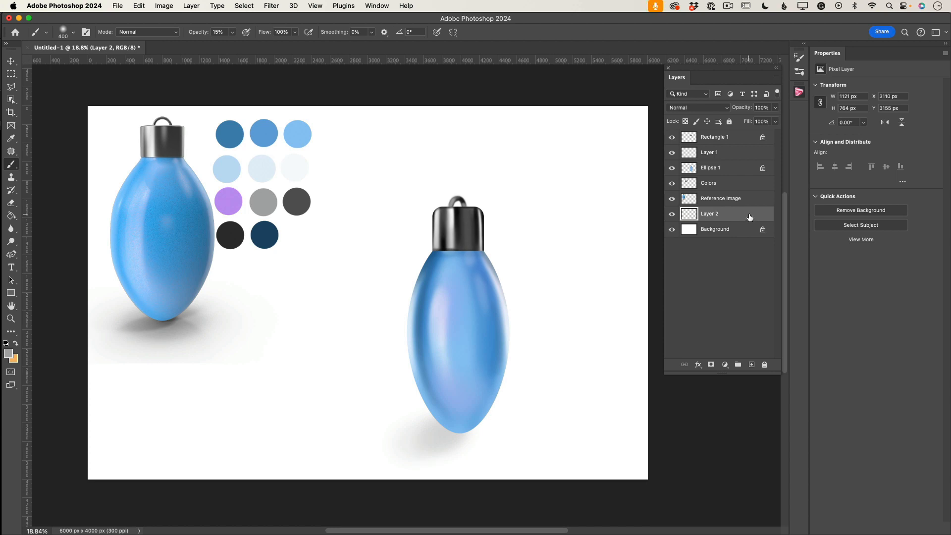
left_click_drag(749, 218, 765, 367)
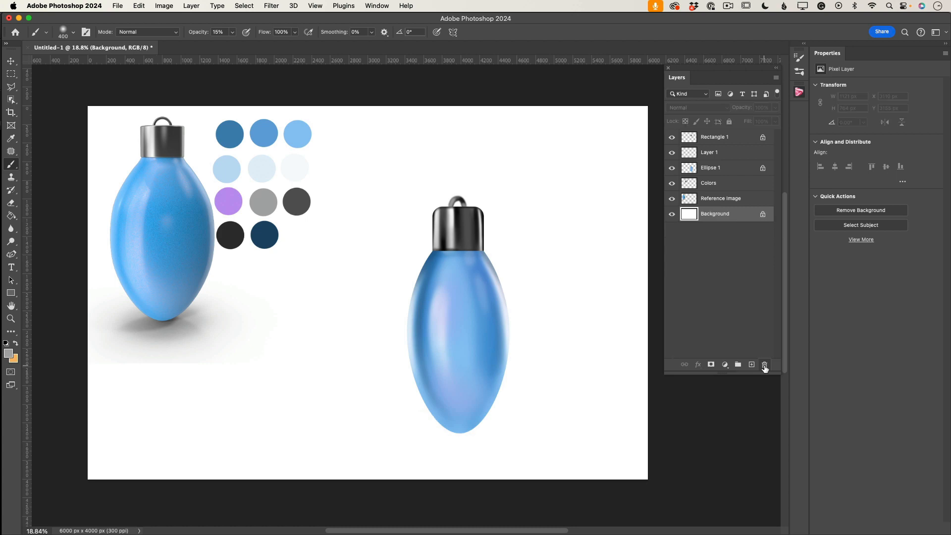
left_click(751, 364)
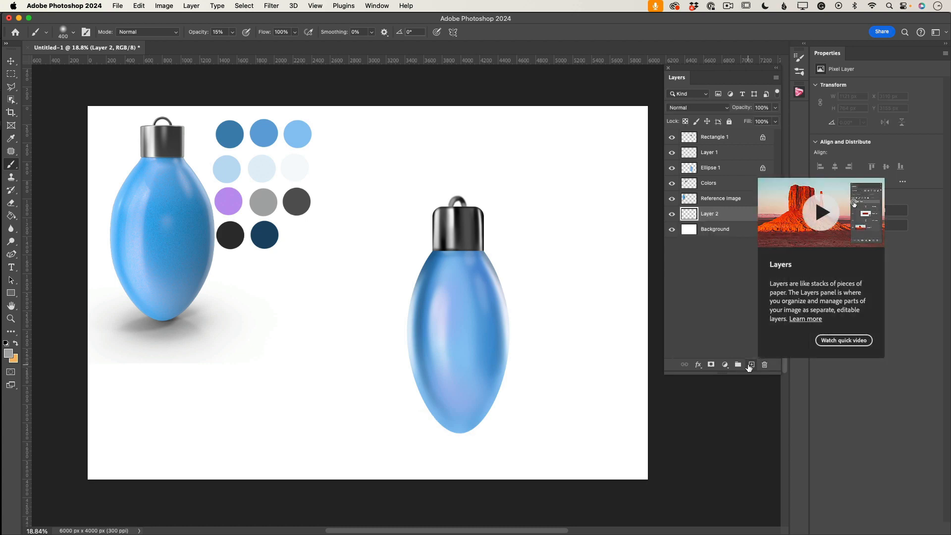
- Sample the light blue swatch and paint a soft shadow beneath the bulb's tip with the Brush at 400 px and 15% opacity
left_click(11, 140)
left_click(233, 165)
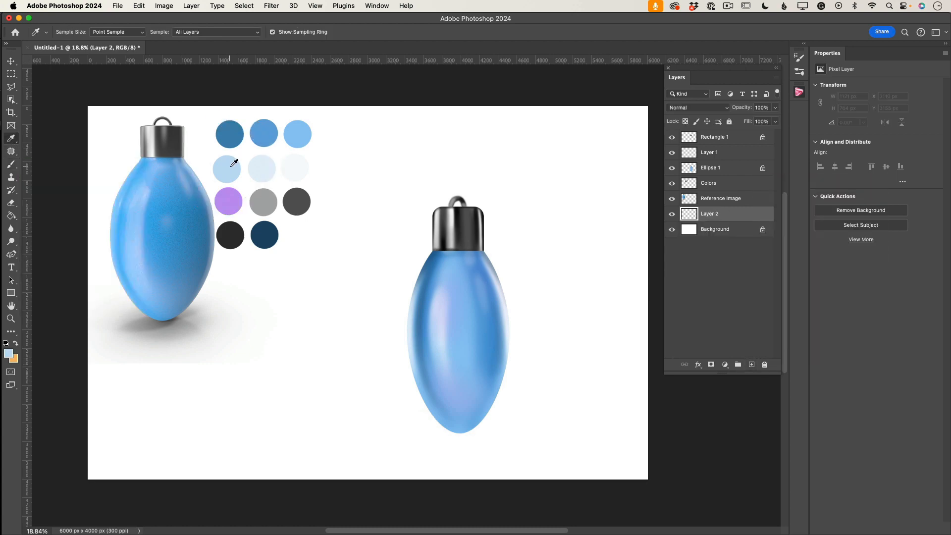
left_click(11, 164)
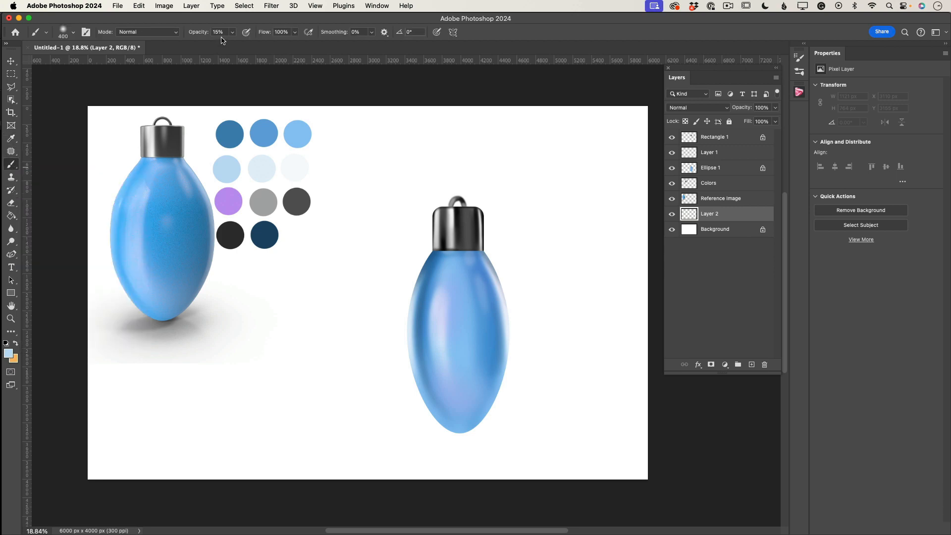
mouse_move(438, 417)
left_mouse_down()
mouse_move(377, 453)
mouse_move(434, 441)
mouse_move(445, 428)
mouse_move(397, 442)
mouse_move(435, 442)
mouse_move(432, 419)
mouse_move(415, 428)
mouse_move(468, 428)
mouse_move(381, 456)
mouse_move(470, 428)
mouse_move(386, 449)
mouse_move(384, 462)
mouse_move(471, 424)
mouse_move(437, 428)
left_mouse_up()
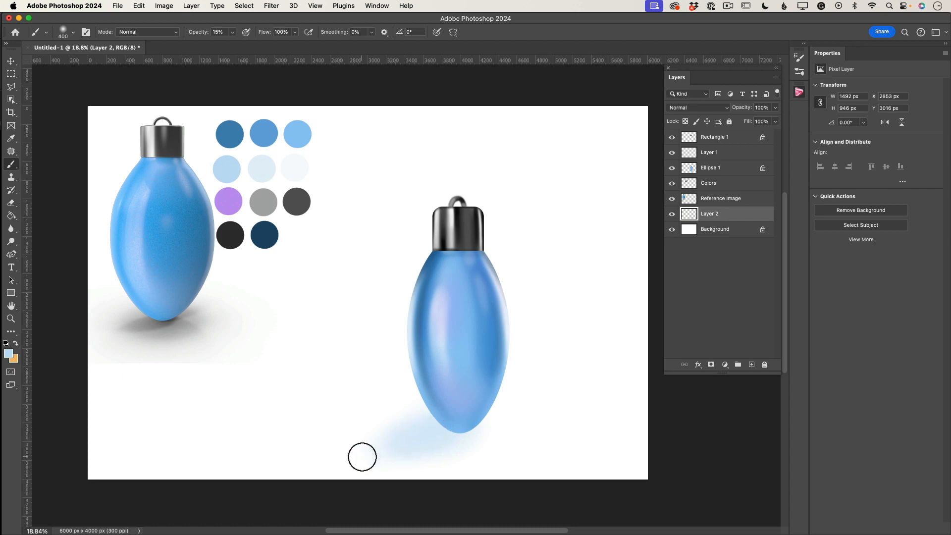
mouse_move(362, 456)
left_mouse_down()
mouse_move(455, 431)
mouse_move(427, 439)
left_mouse_up()
mouse_move(447, 434)
left_mouse_down()
mouse_move(505, 452)
mouse_move(480, 437)
mouse_move(496, 444)
mouse_move(484, 427)
mouse_move(489, 414)
mouse_move(459, 426)
left_mouse_up()
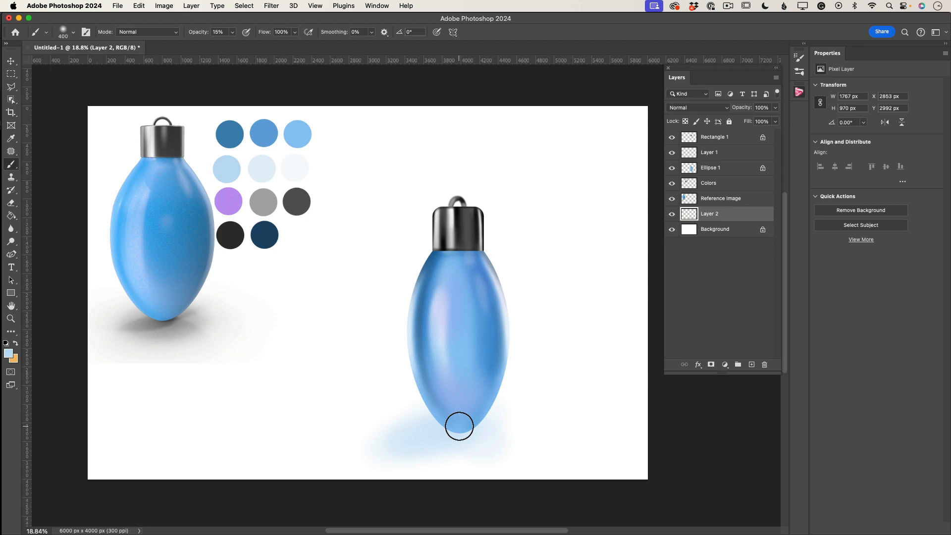
- Raise the Brush opacity to 61% and deepen the light blue shadow directly beneath the bulb's tip
left_click(232, 32)
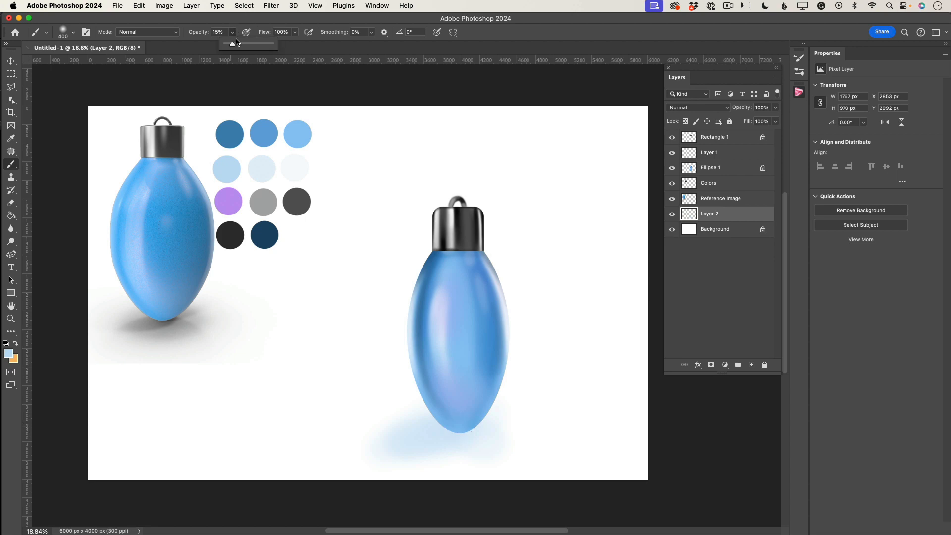
left_click_drag(234, 45, 254, 45)
left_click(451, 431)
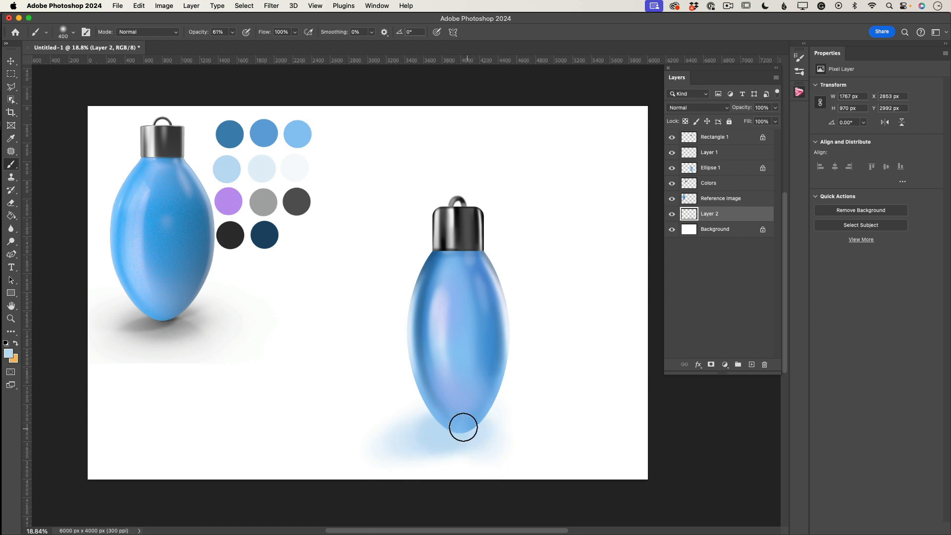
- Set the Brush to 100% opacity and the foreground color to dark navy #102231
left_click(232, 32)
left_click_drag(233, 43, 279, 51)
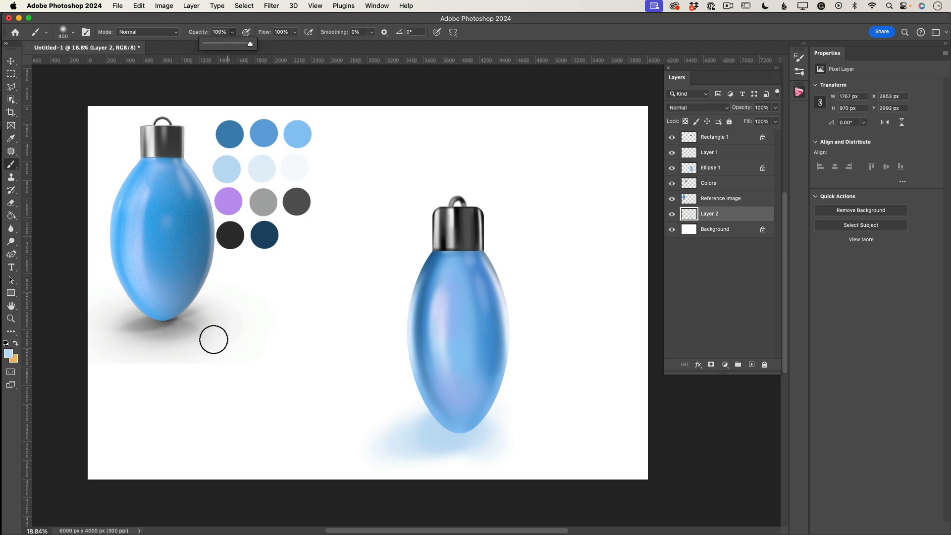
left_click(9, 355)
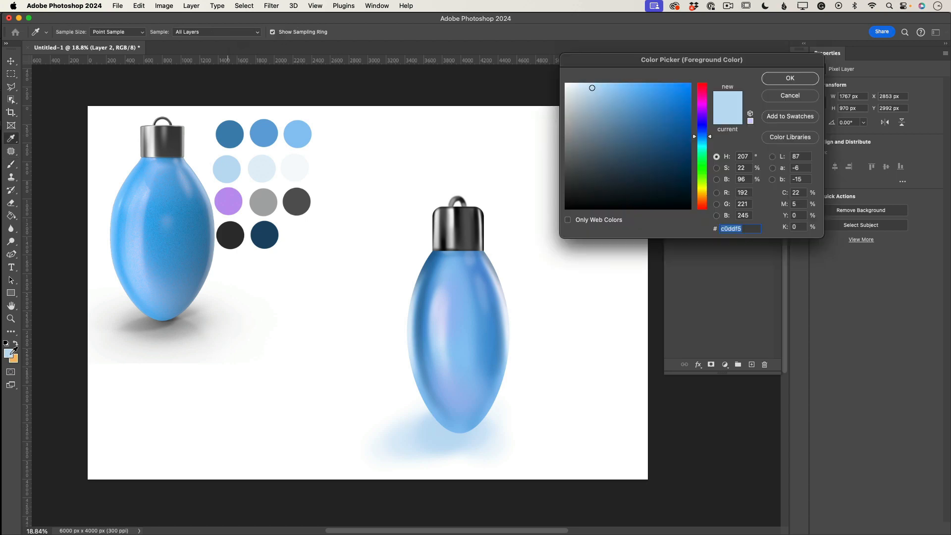
left_click_drag(610, 149, 610, 177)
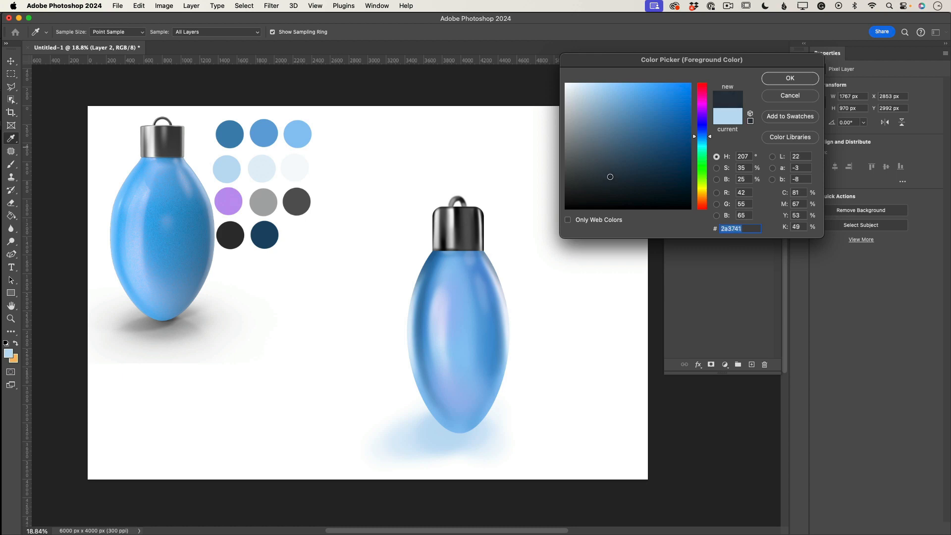
left_click_drag(610, 177, 610, 177)
left_click_drag(616, 174, 650, 185)
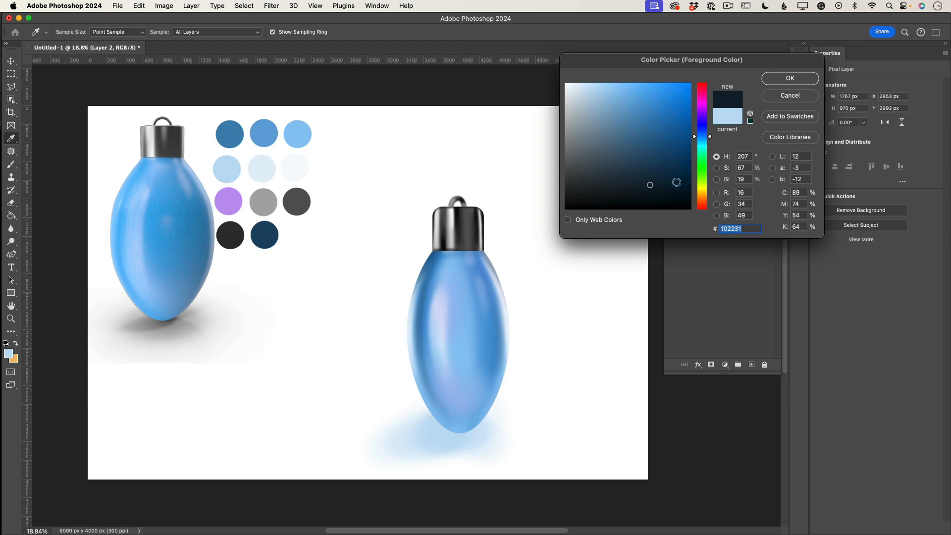
left_click(782, 81)
key("b")
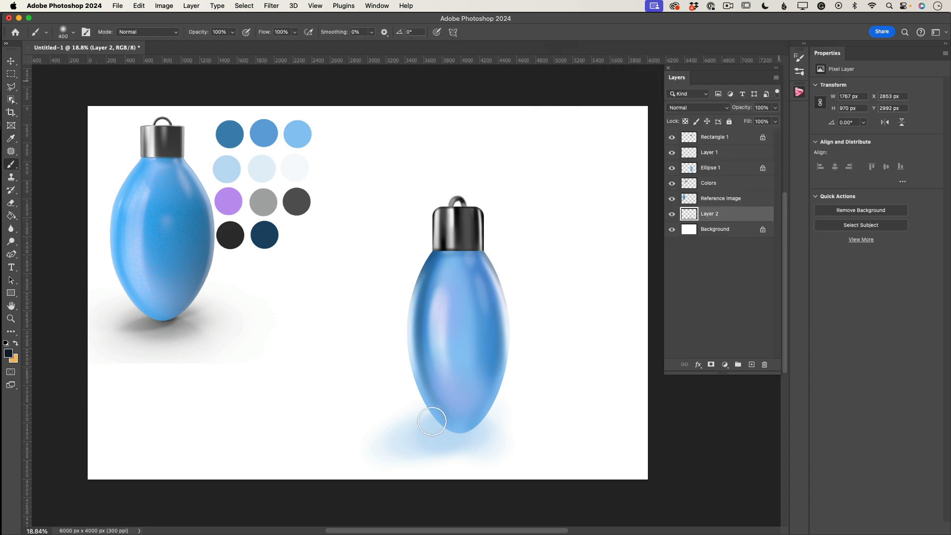
- Reduce the Brush to 125 px and paint a dark navy contact shadow under the bulb's tip, extending it toward the lower left
key("bracketleft")
key("bracketleft")
key("bracketleft")
key("bracketleft")
key("bracketleft")
key("bracketleft")
mouse_move(451, 427)
left_mouse_down()
mouse_move(472, 427)
mouse_move(438, 441)
mouse_move(467, 431)
mouse_move(454, 440)
left_mouse_up()
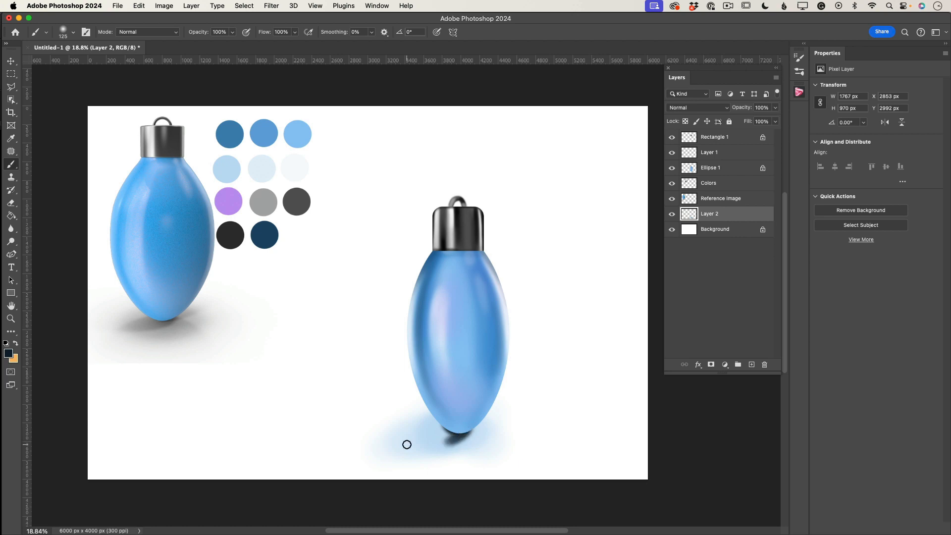
left_click_drag(444, 439, 413, 446)
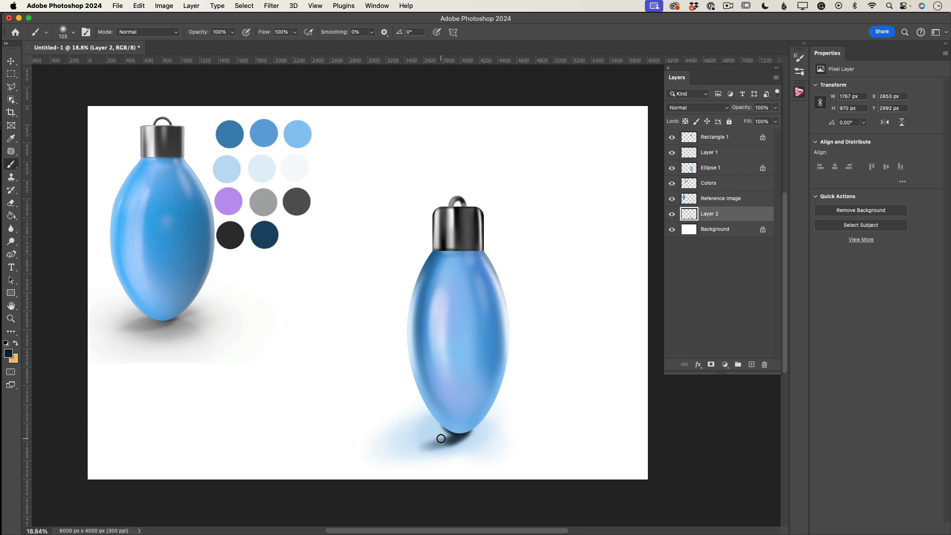
- Blend the dark contact shadow into the light blue shadow with the Mixer Brush at 250 px
right_click(11, 164)
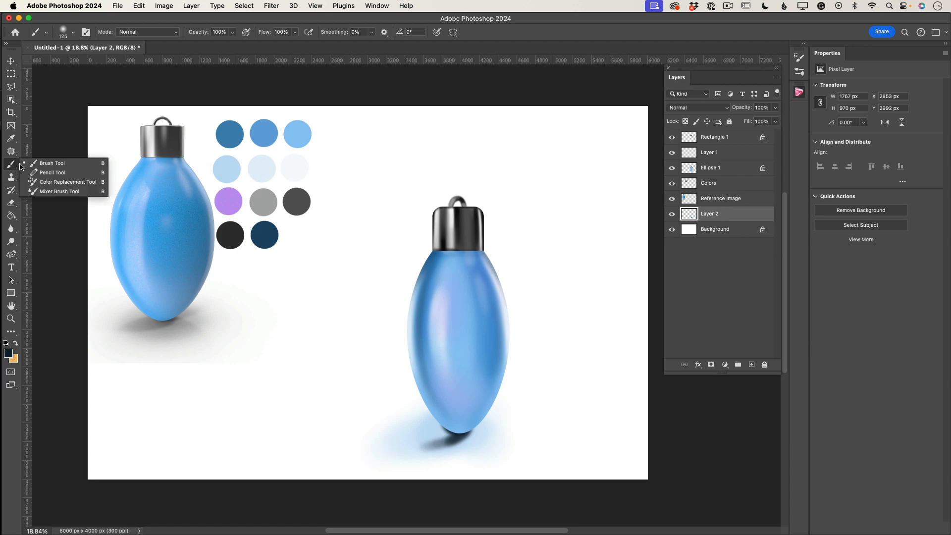
left_click(51, 191)
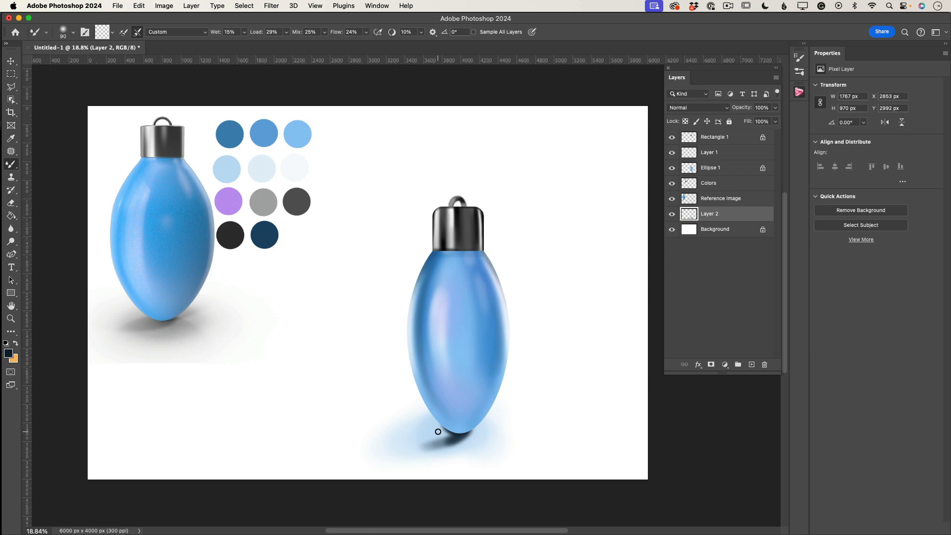
key("bracketright")
key("bracketright")
key("bracketright")
key("bracketright")
key("bracketright")
key("bracketright")
key("bracketright")
key("bracketright")
key("bracketleft")
key("bracketleft")
mouse_move(441, 430)
left_mouse_down()
mouse_move(413, 442)
mouse_move(469, 424)
mouse_move(412, 443)
mouse_move(451, 427)
mouse_move(428, 434)
mouse_move(441, 420)
mouse_move(426, 432)
mouse_move(456, 428)
mouse_move(433, 433)
mouse_move(441, 422)
mouse_move(463, 428)
mouse_move(416, 441)
mouse_move(479, 437)
left_mouse_up()
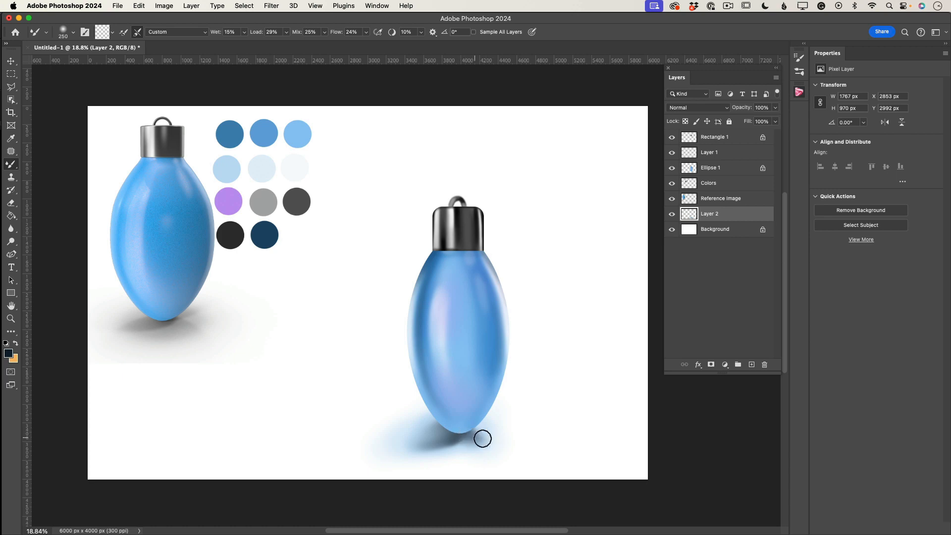
left_click_drag(477, 439, 485, 439)
- Examine the General Brushes presets used by the Brush tool and the Mixer Brush tool
left_click(803, 73)
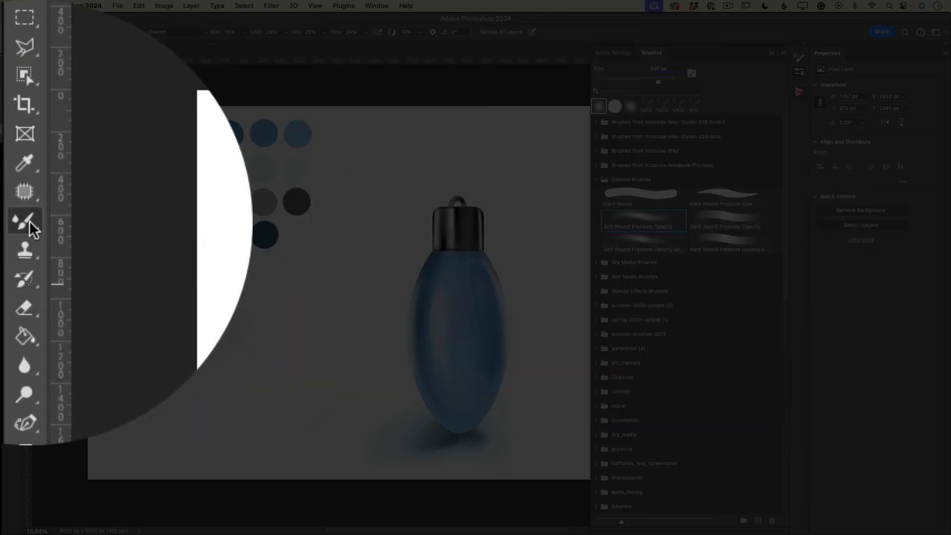
right_click(27, 221)
left_click(122, 217)
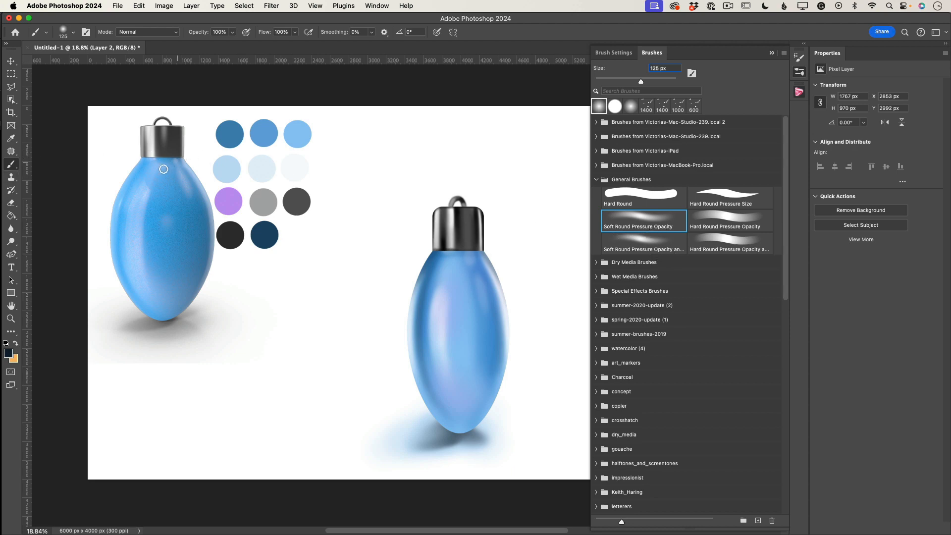
left_click_drag(16, 168, 40, 193)
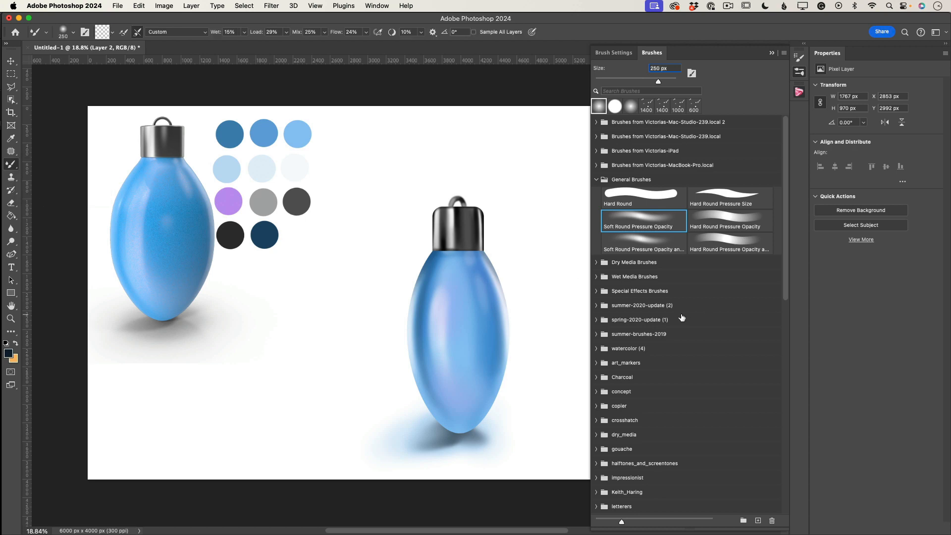
left_click(771, 53)
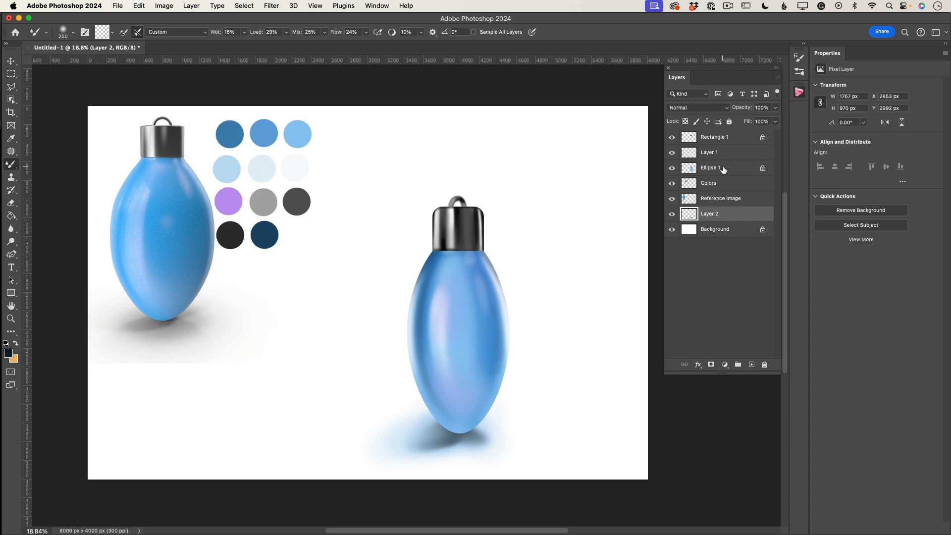
- Hide the Reference Image and Colors layers, and move the bulb, cap, loop and shadow layers together to about X 1834 px, Y 740 px
left_click(672, 198)
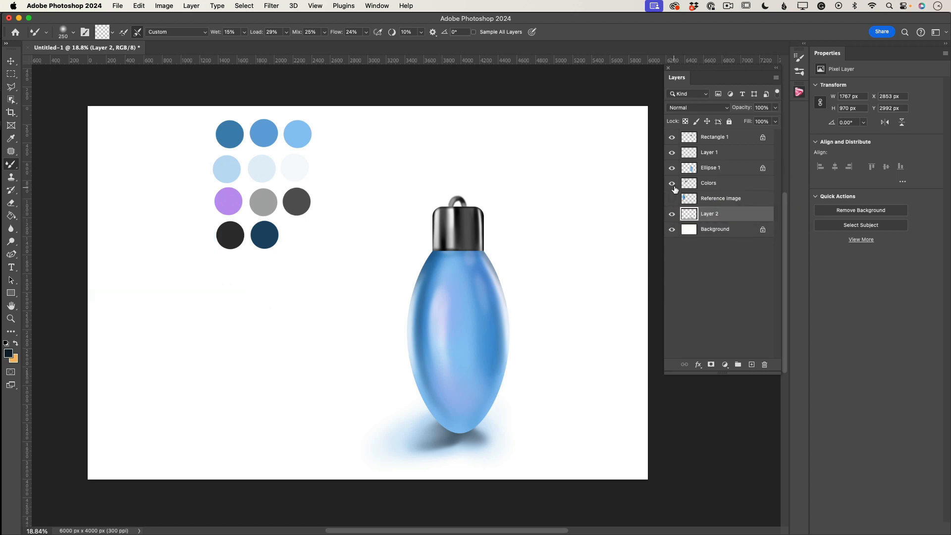
left_click(672, 183)
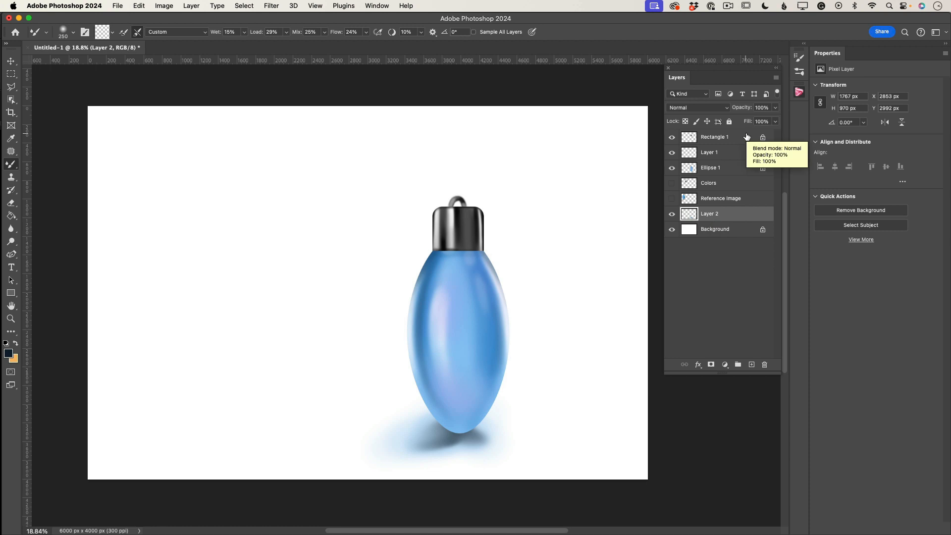
left_click(712, 167, "super")
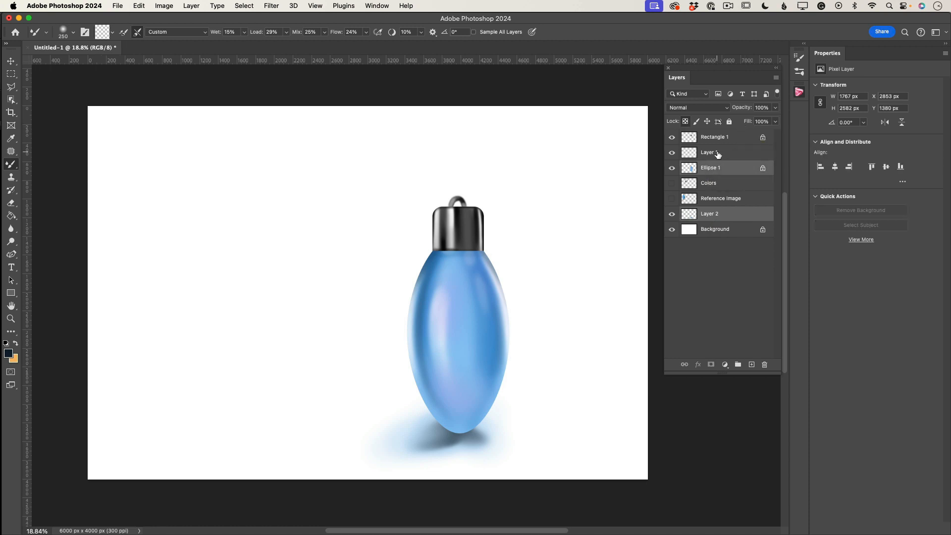
left_click(713, 138, "shift")
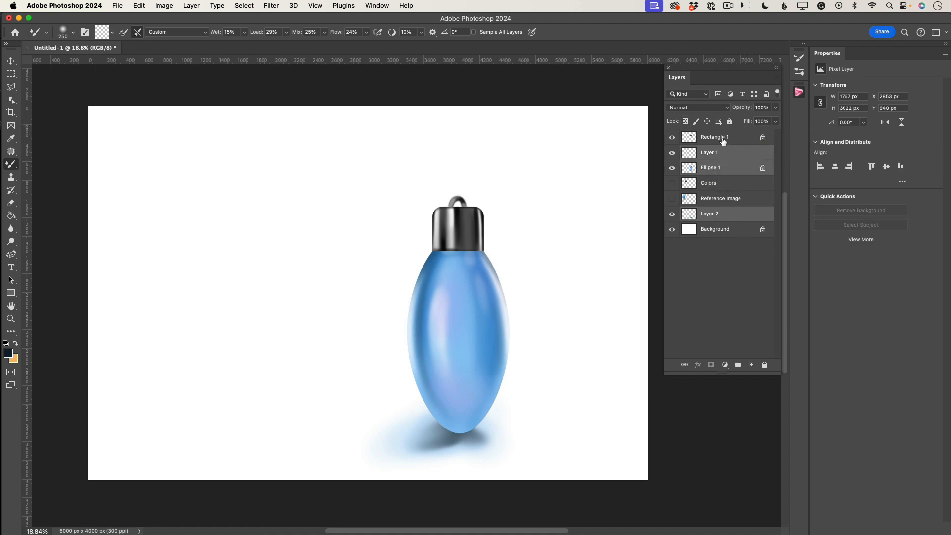
left_click(11, 62)
left_click_drag(464, 353, 371, 336)
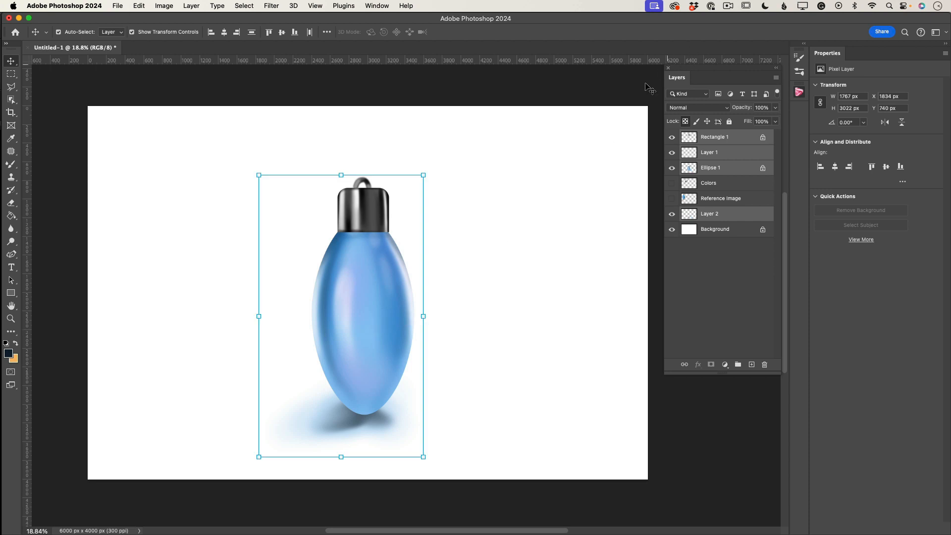
left_click(622, 96)
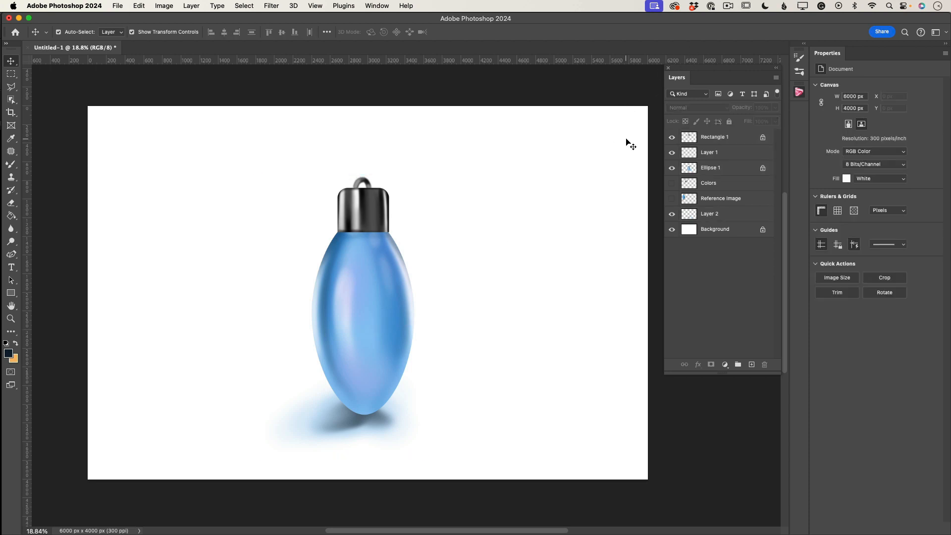